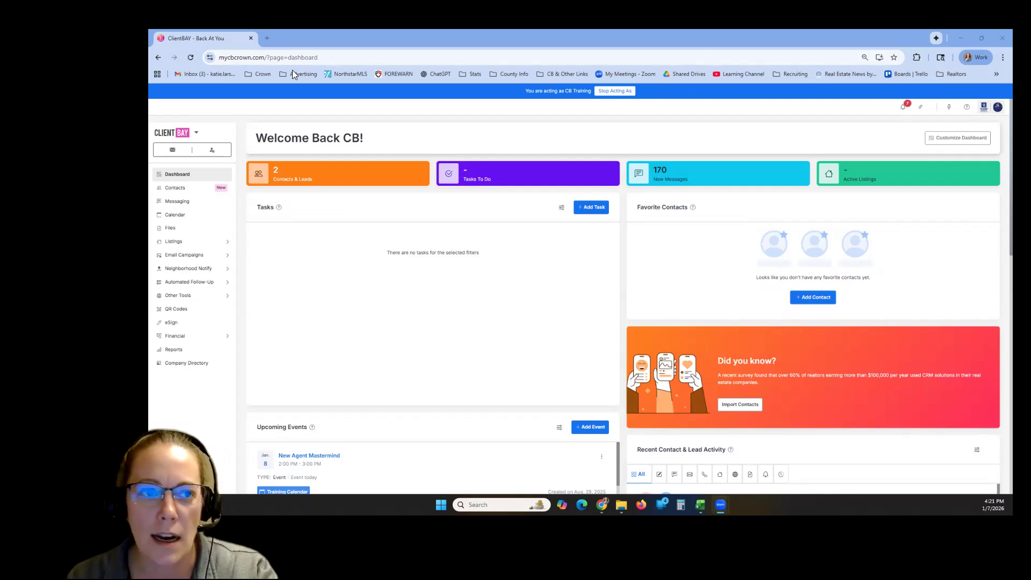
left_click(221, 58)
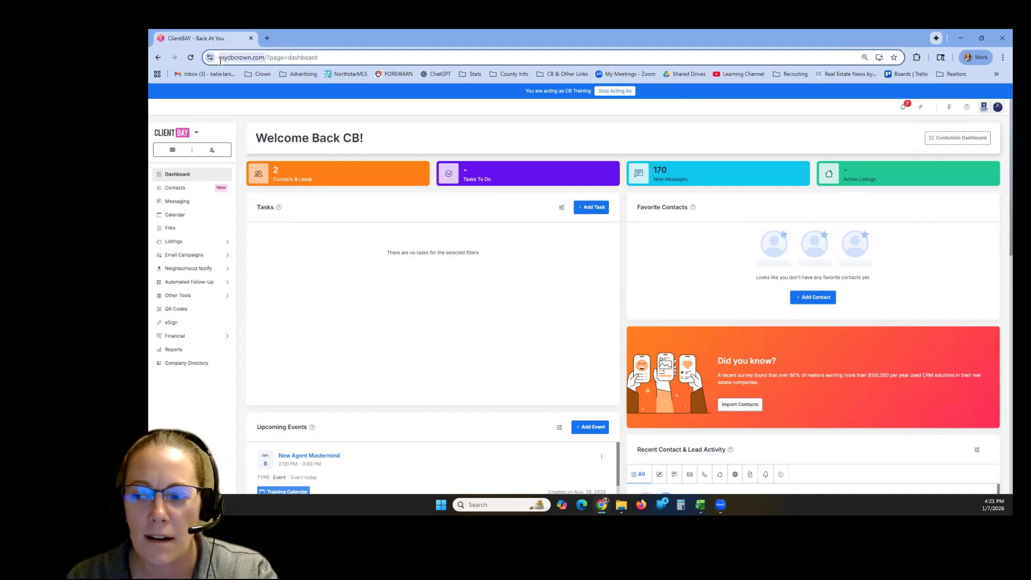
left_click(220, 61)
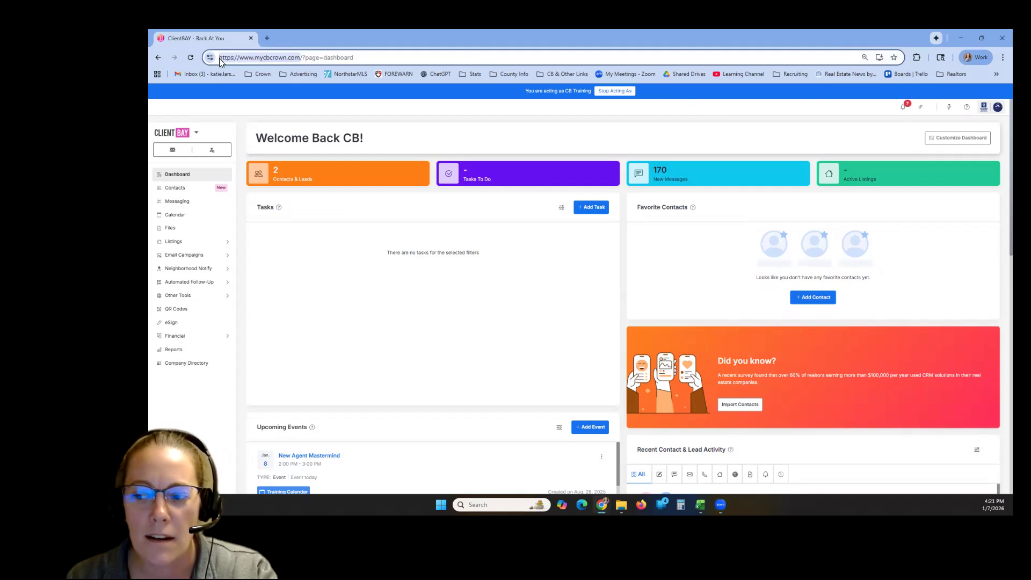
left_click(398, 61)
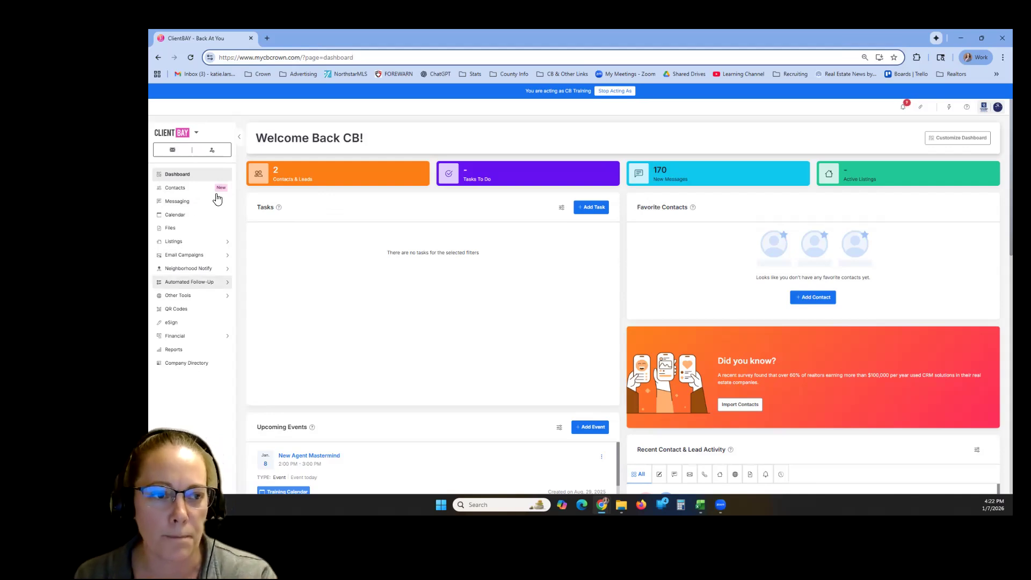
- Start a new contact from the Contacts page and enter the contact's first and last name
left_click(192, 189)
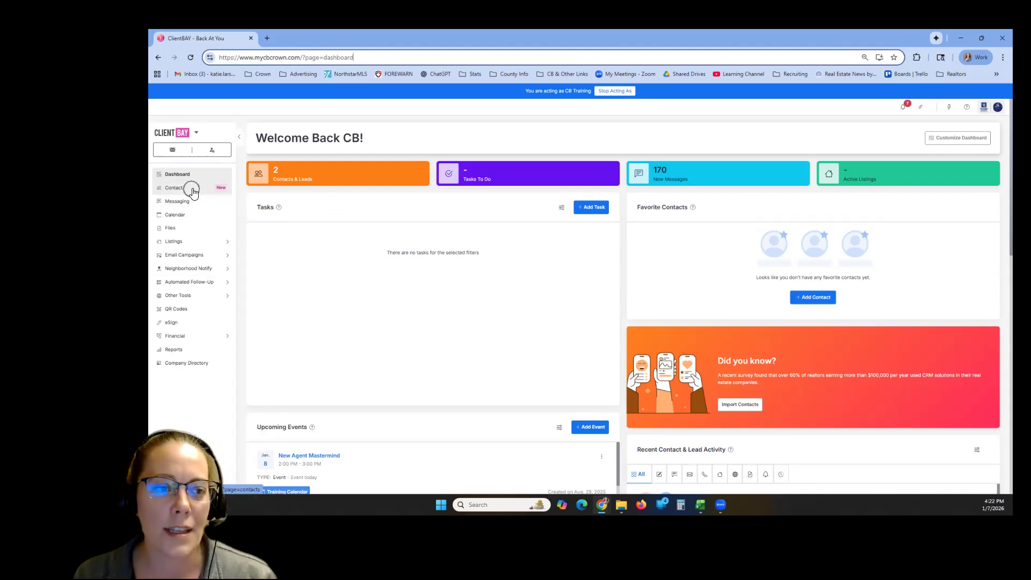
left_click(191, 191)
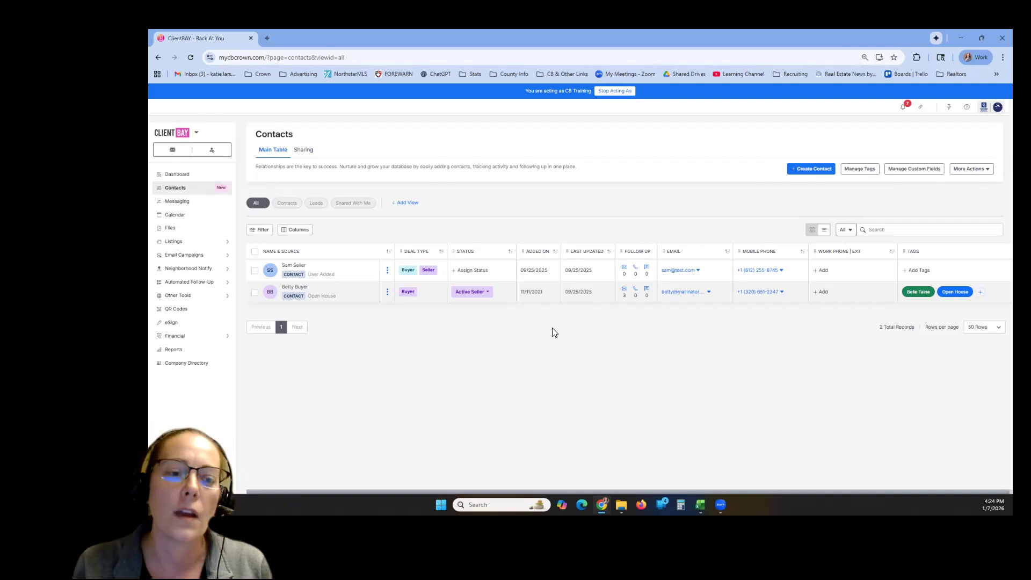
left_click(806, 170)
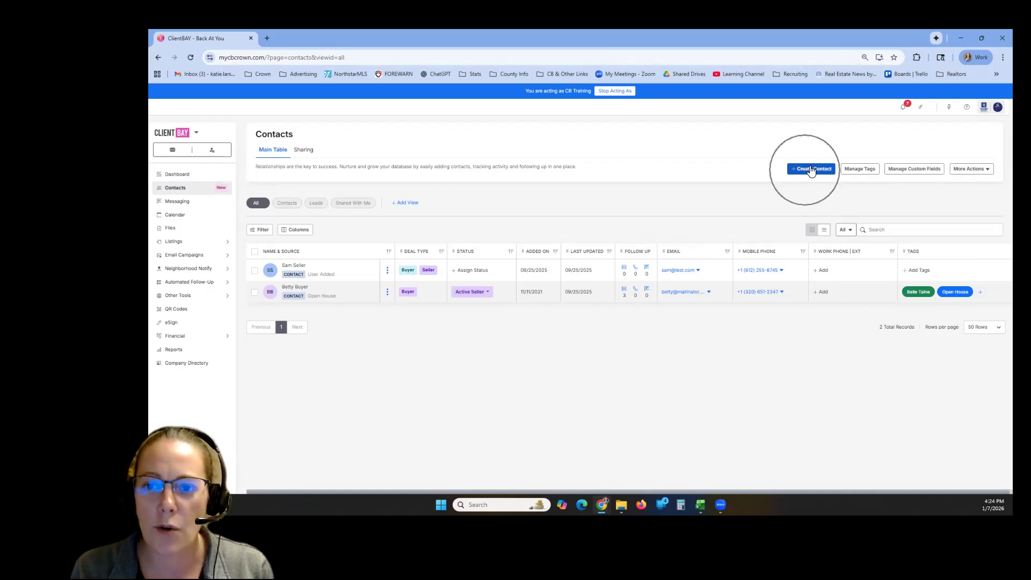
left_click(812, 171)
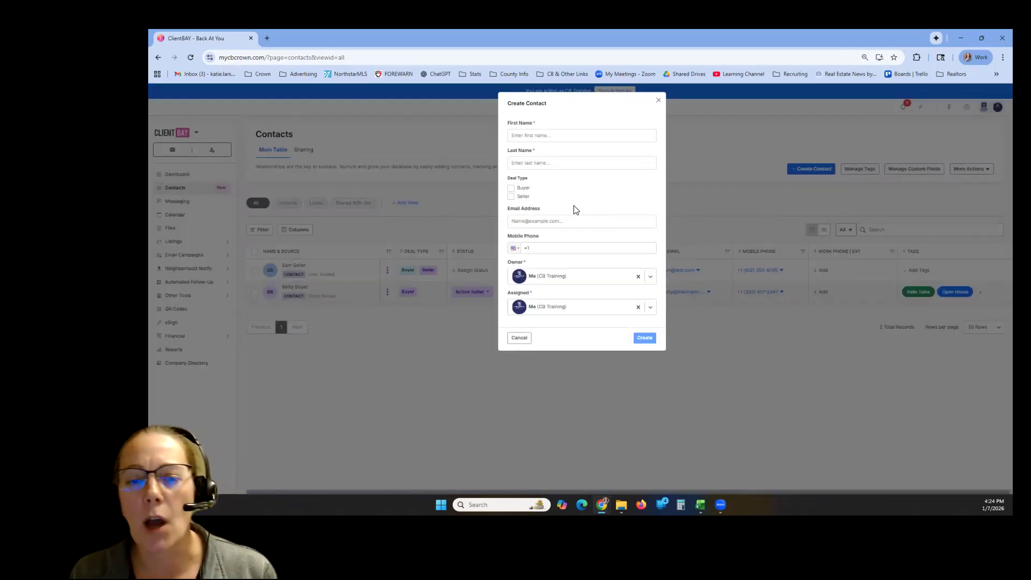
left_click(563, 138)
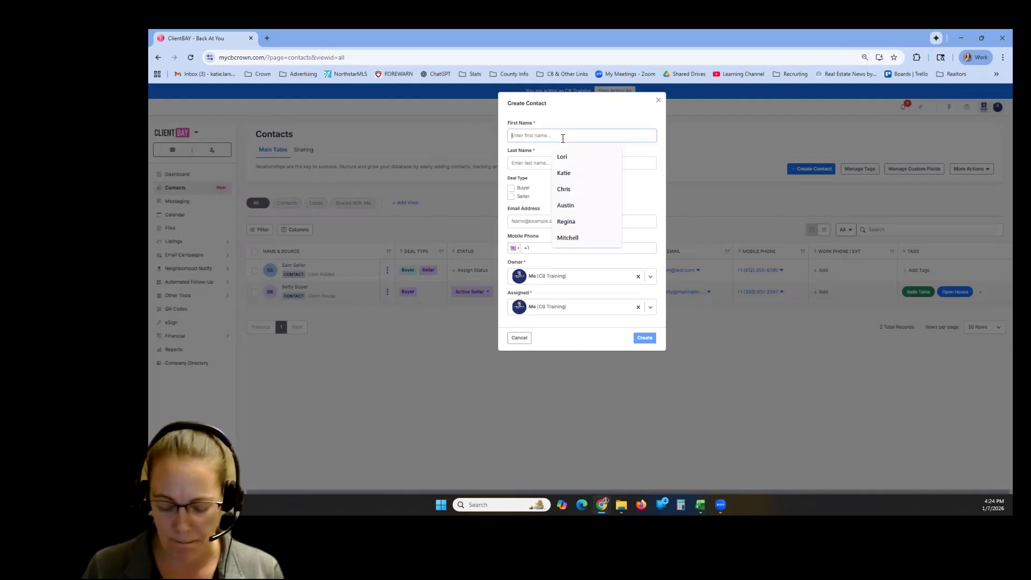
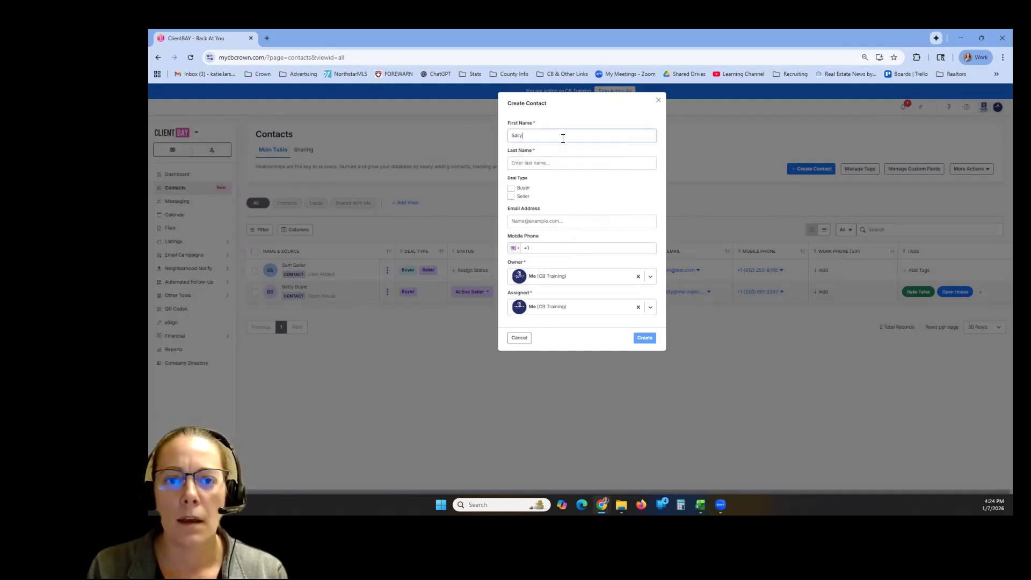
key("Tab")
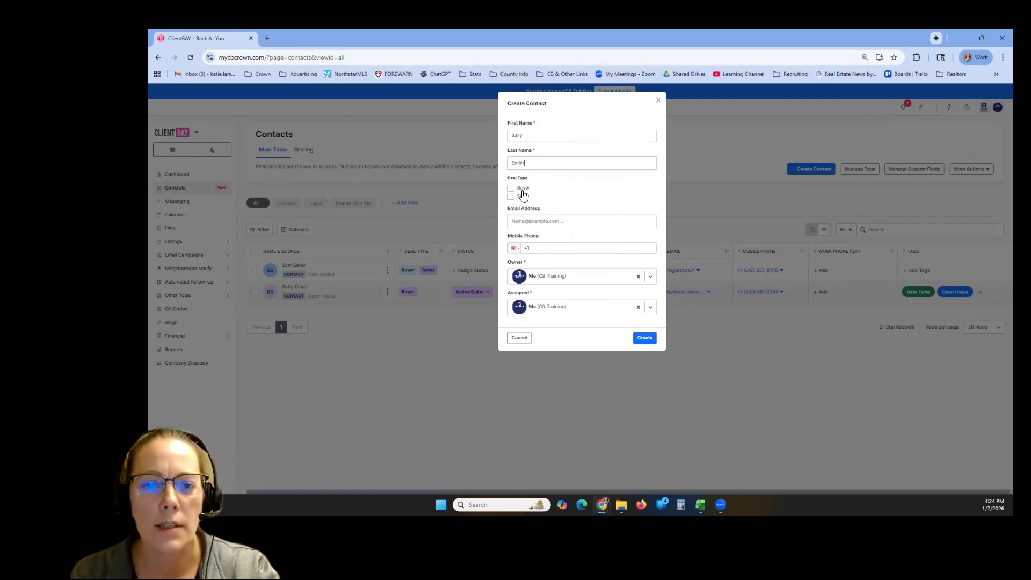
- Fill in the new contact's email address and mobile phone number, and create the contact
left_click(573, 220)
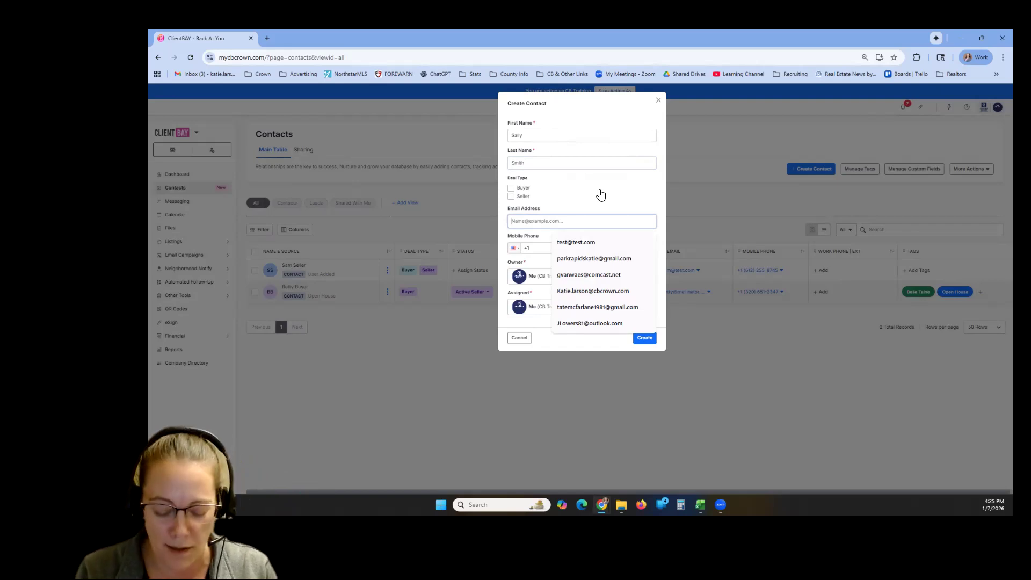
type("test")
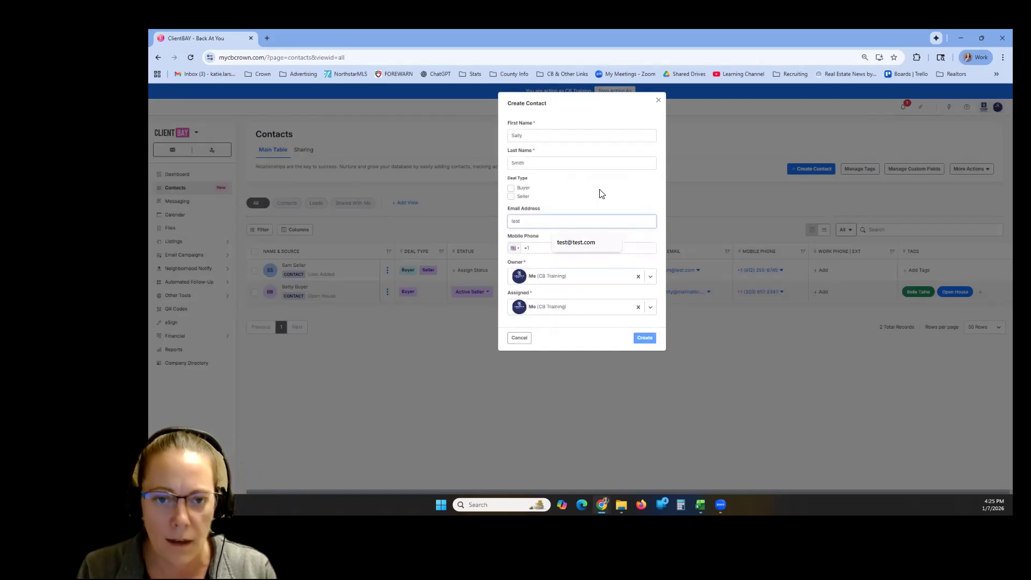
type("@test.com")
key("Tab")
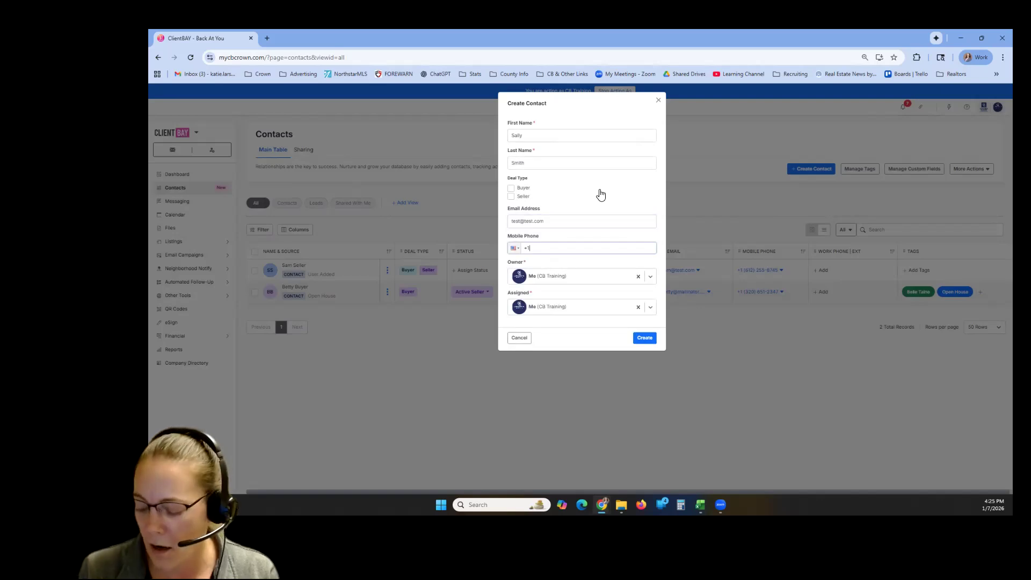
type("584) 555")
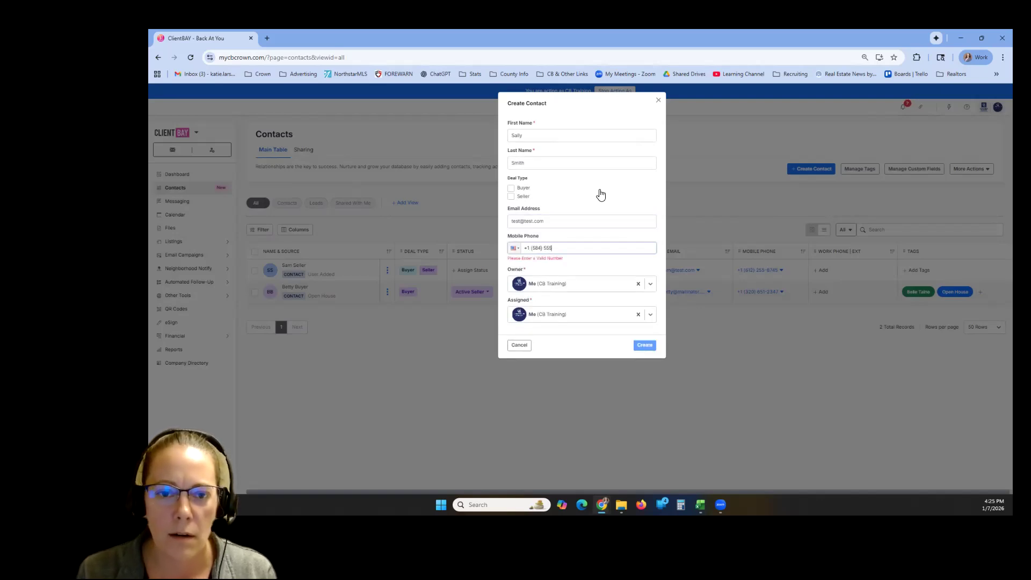
type("-471")
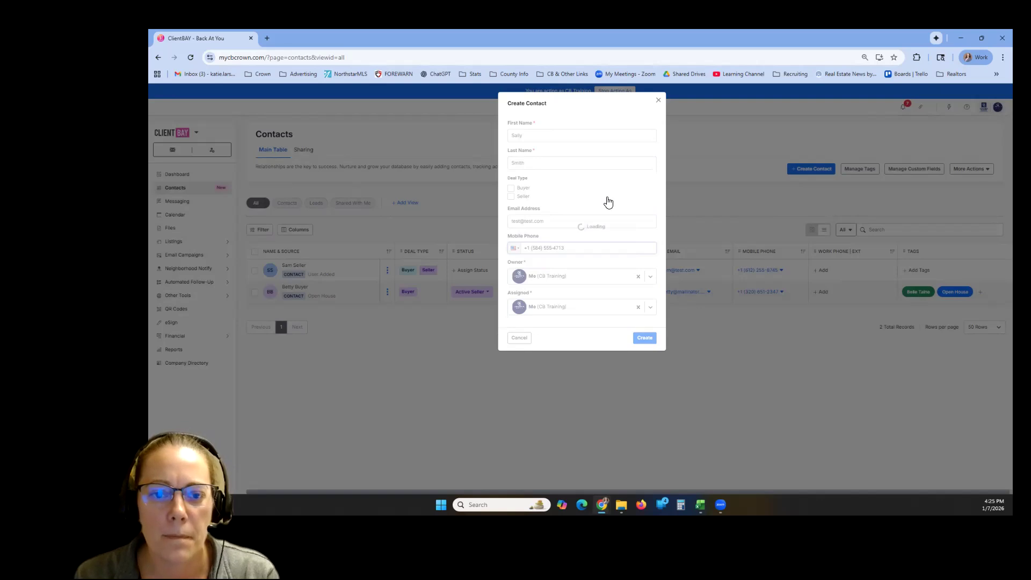
type("3")
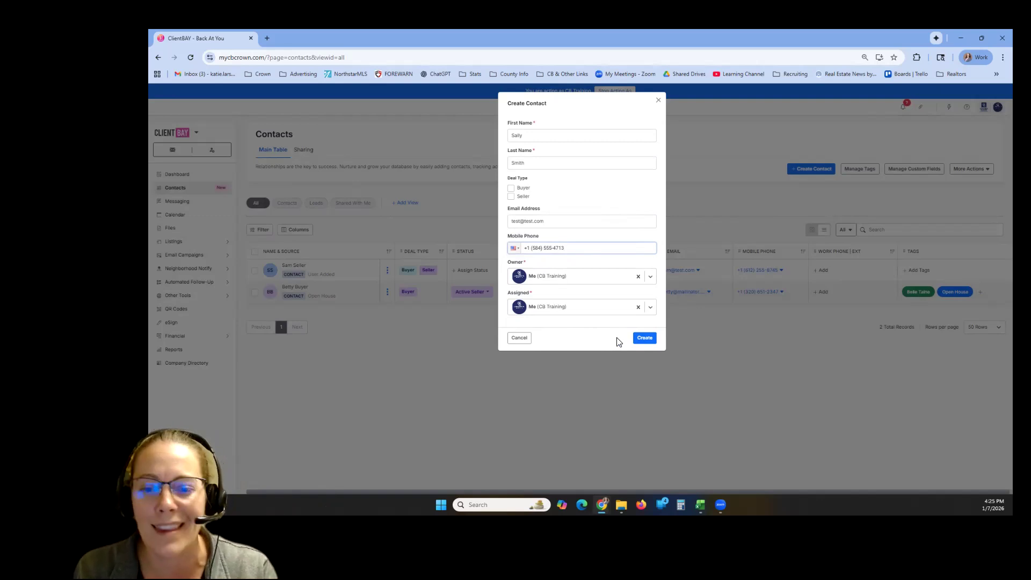
left_click(650, 339)
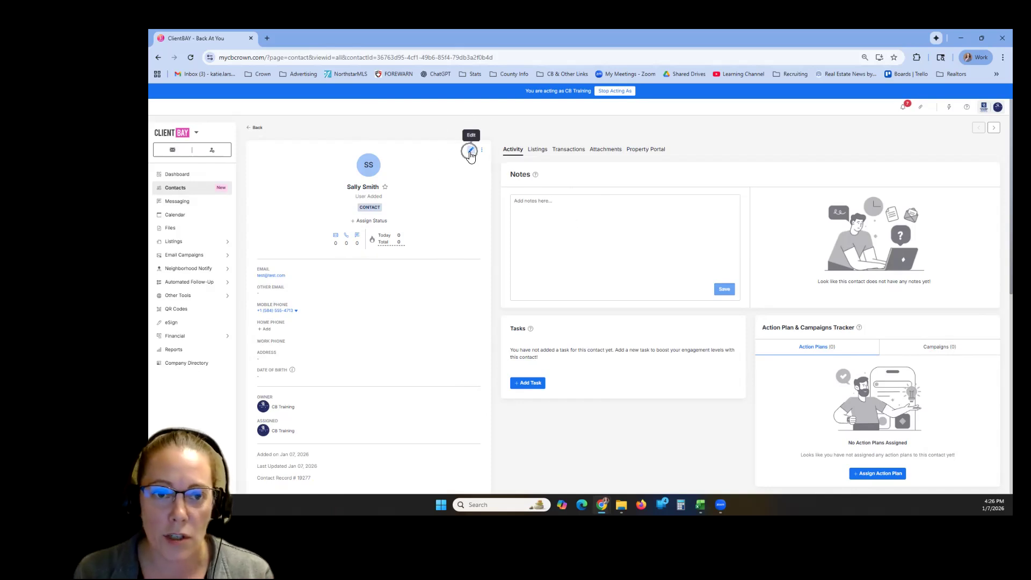
- Edit the new contact's details, set the source to Open House, and save the changes
left_click(471, 152)
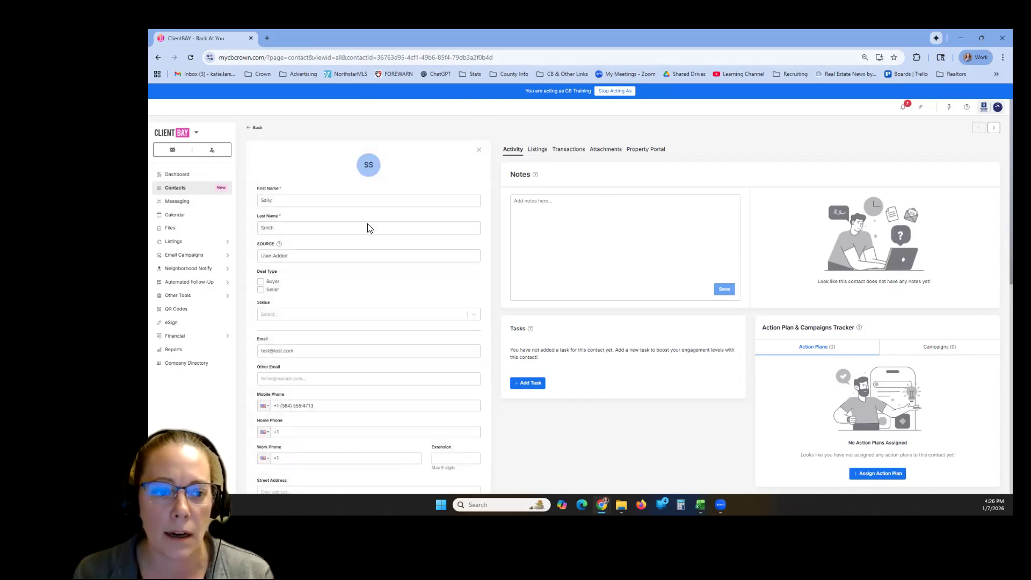
scroll(352, 214, "down", 3)
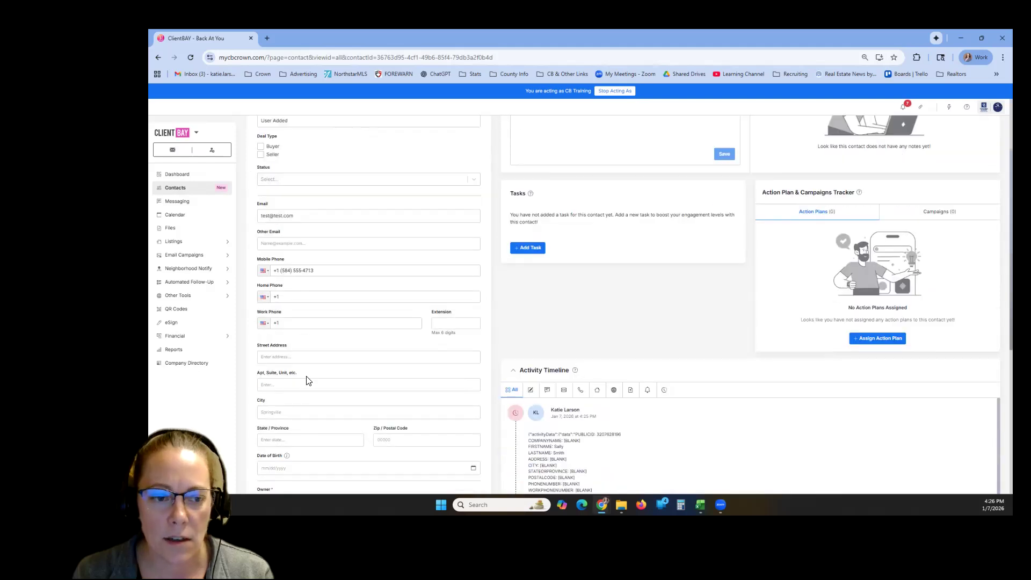
scroll(320, 396, "down", 6)
scroll(322, 394, "up", 10)
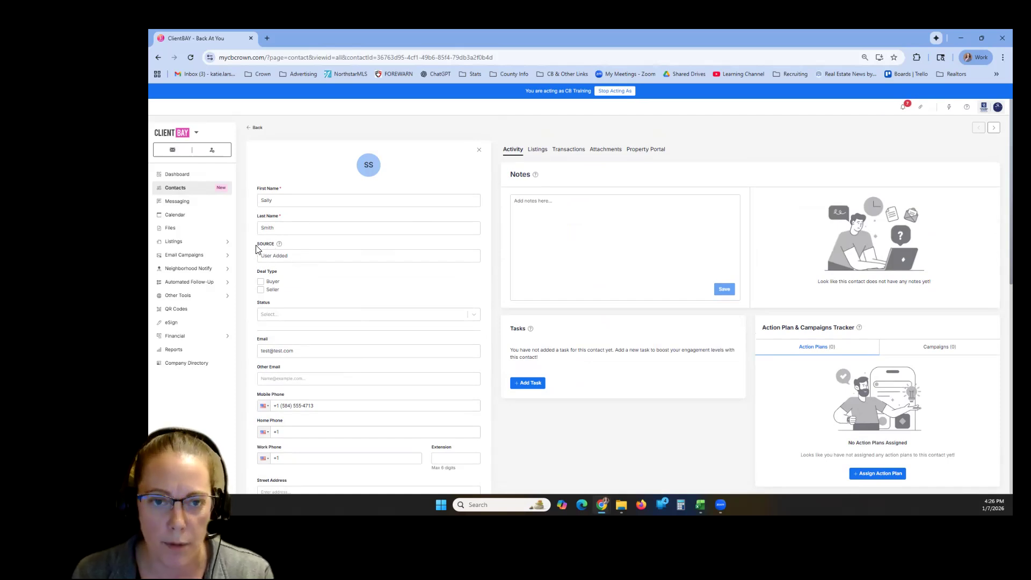
left_click_drag(289, 256, 253, 263)
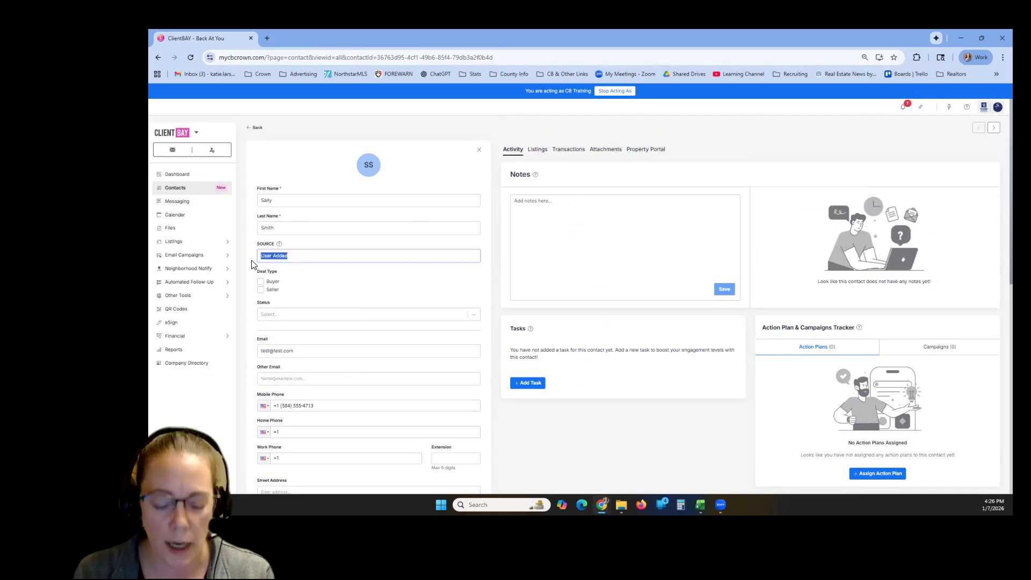
key("BackSpace")
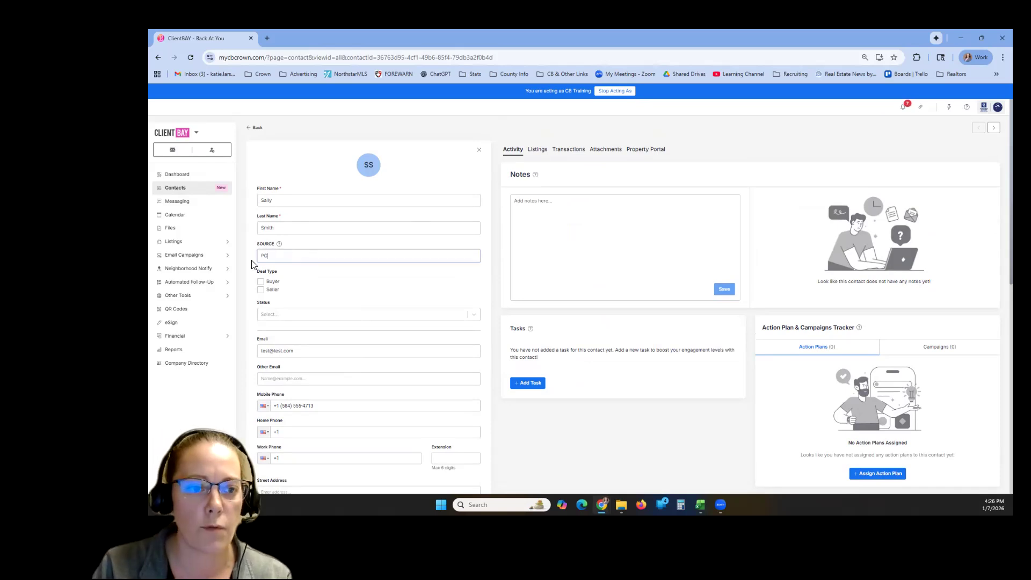
type("Open House")
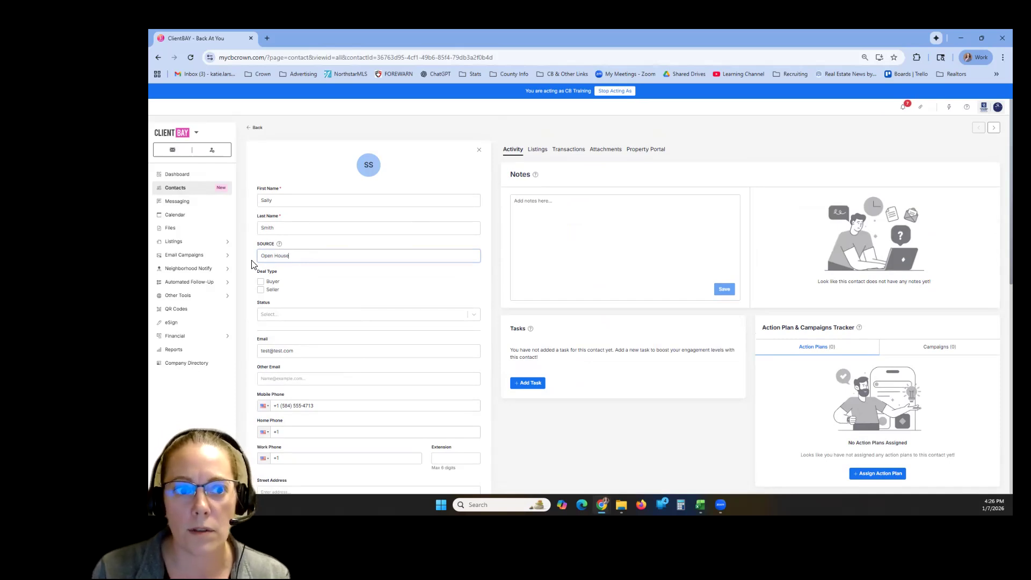
left_click(346, 300)
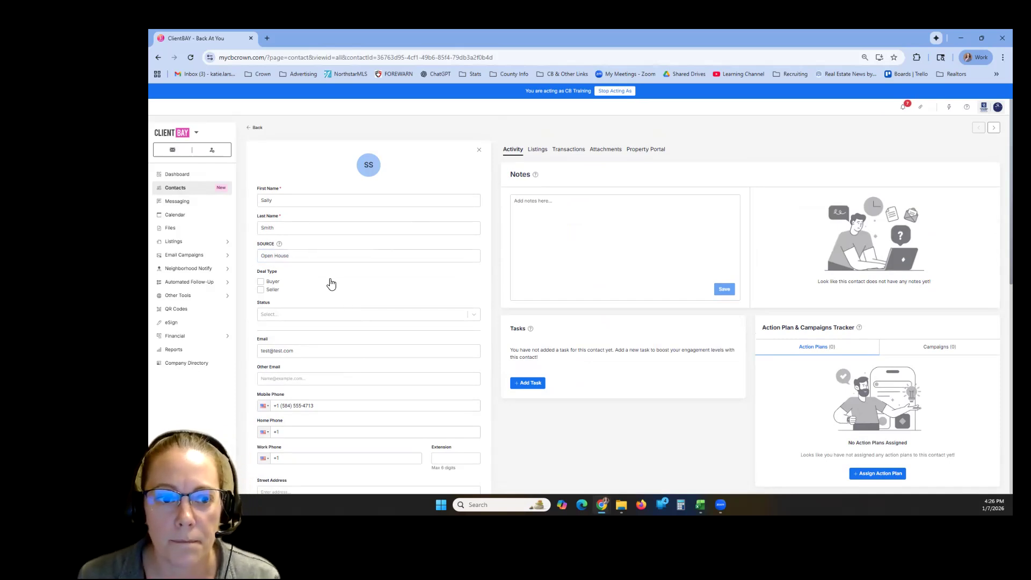
scroll(326, 285, "down", 2)
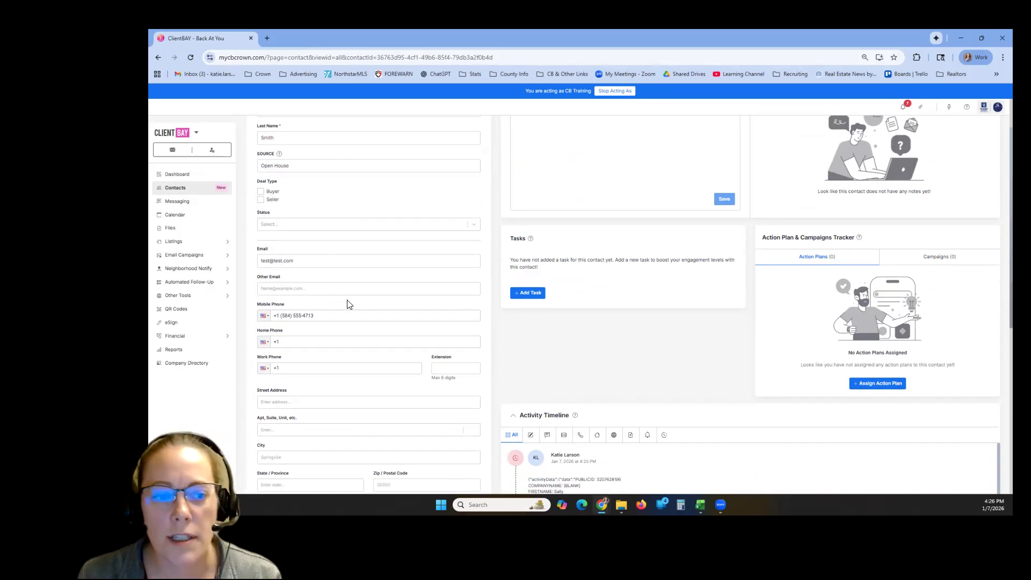
scroll(346, 300, "down", 2)
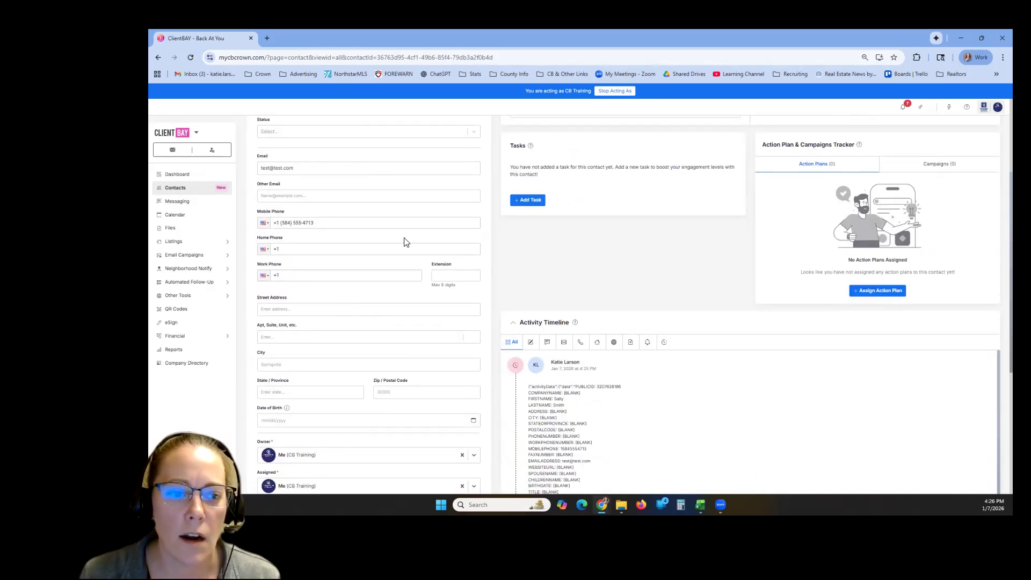
scroll(304, 212, "down", 4)
scroll(312, 308, "up", 2)
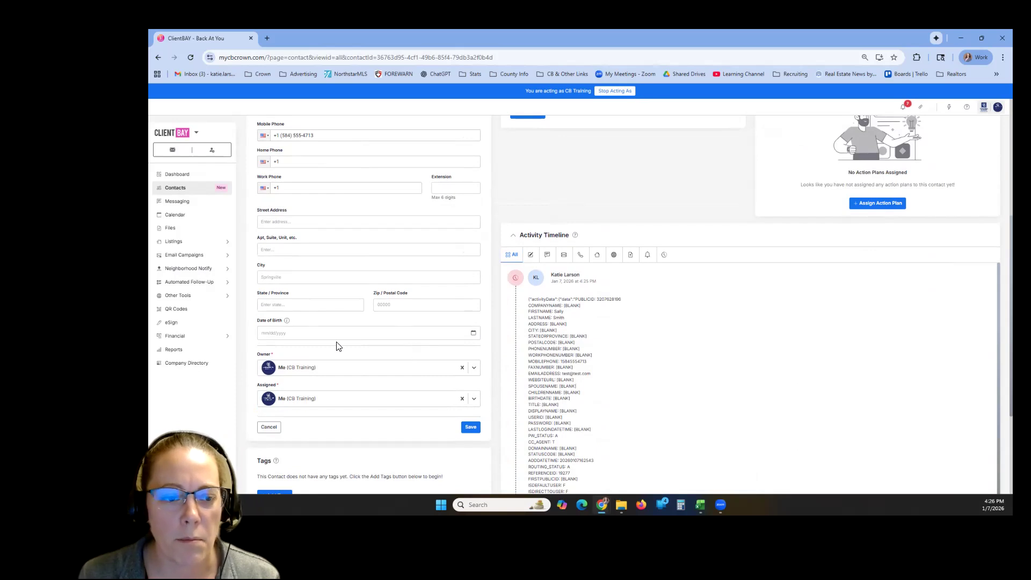
scroll(354, 350, "down", 1)
left_click(471, 382)
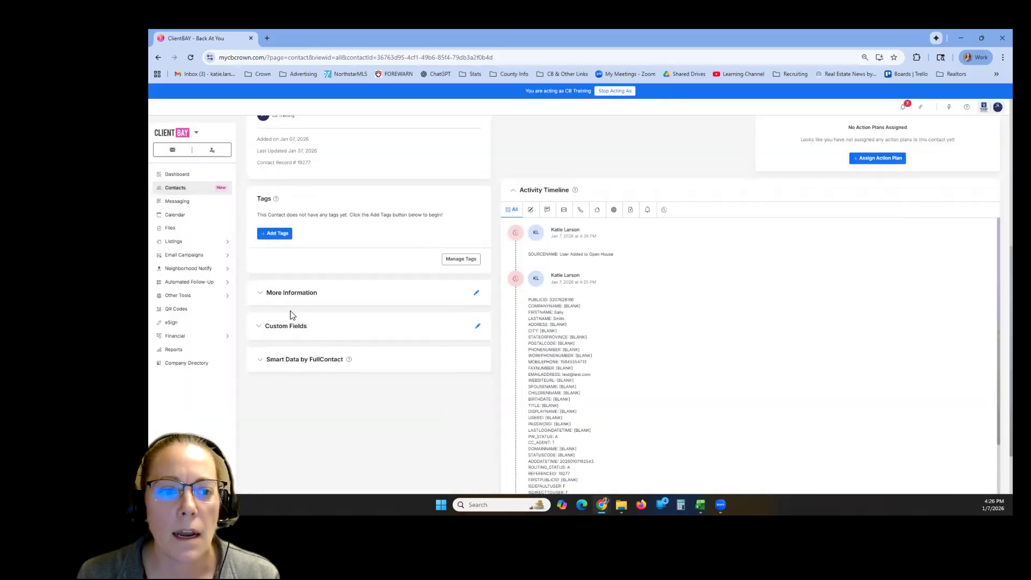
- Examine the contact record's Tags, More Information, Custom Fields and Smart Data by FullContact sections
scroll(355, 136, "up", 1)
scroll(396, 352, "up", 3)
scroll(343, 246, "down", 2)
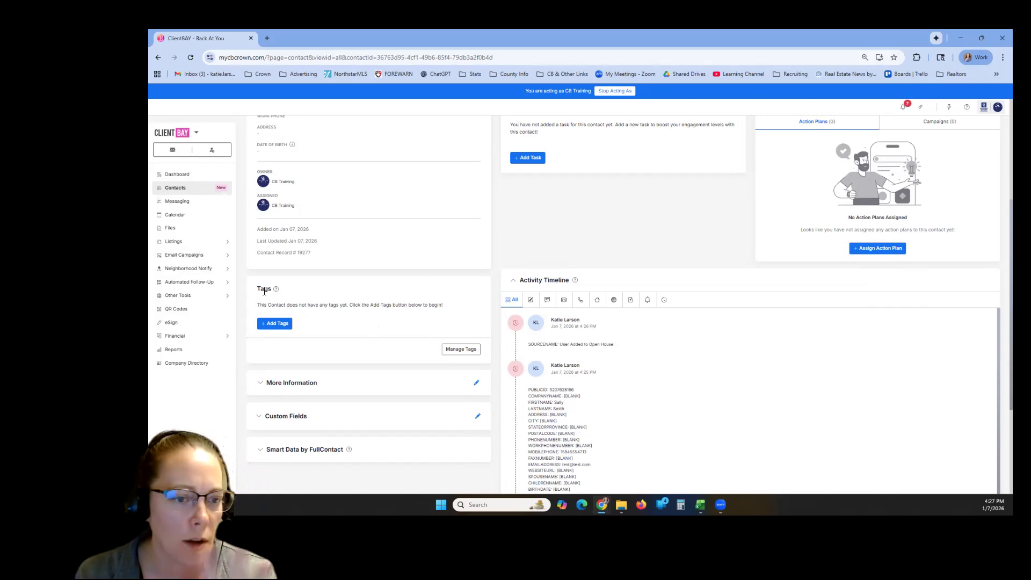
scroll(427, 347, "down", 2)
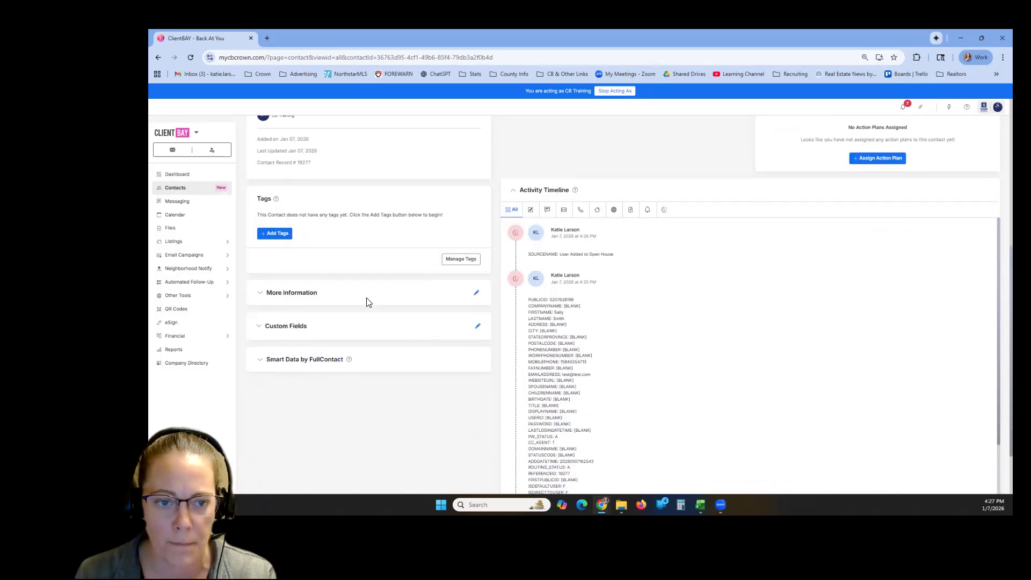
left_click(262, 297)
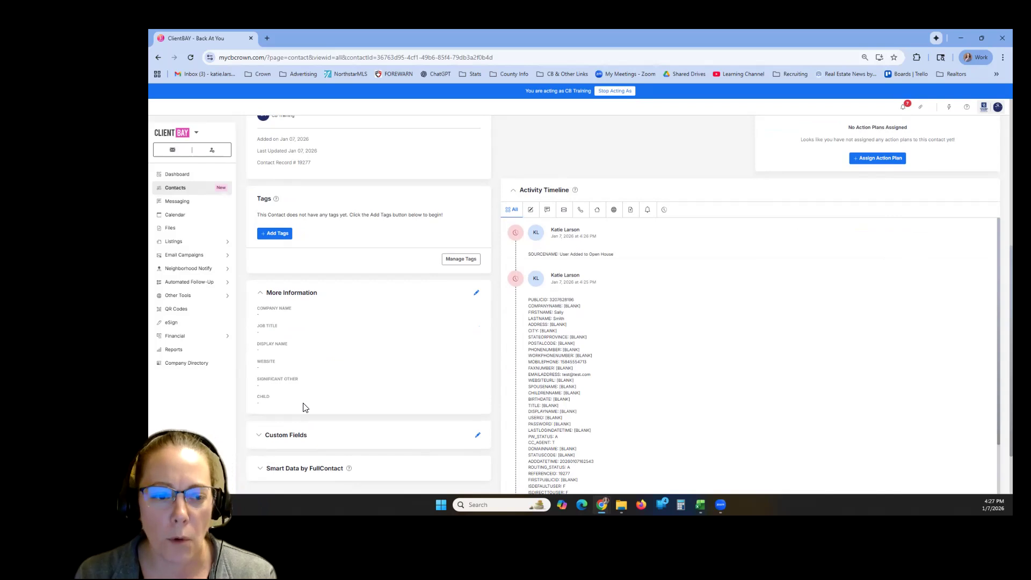
left_click(258, 294)
scroll(301, 290, "down", 2)
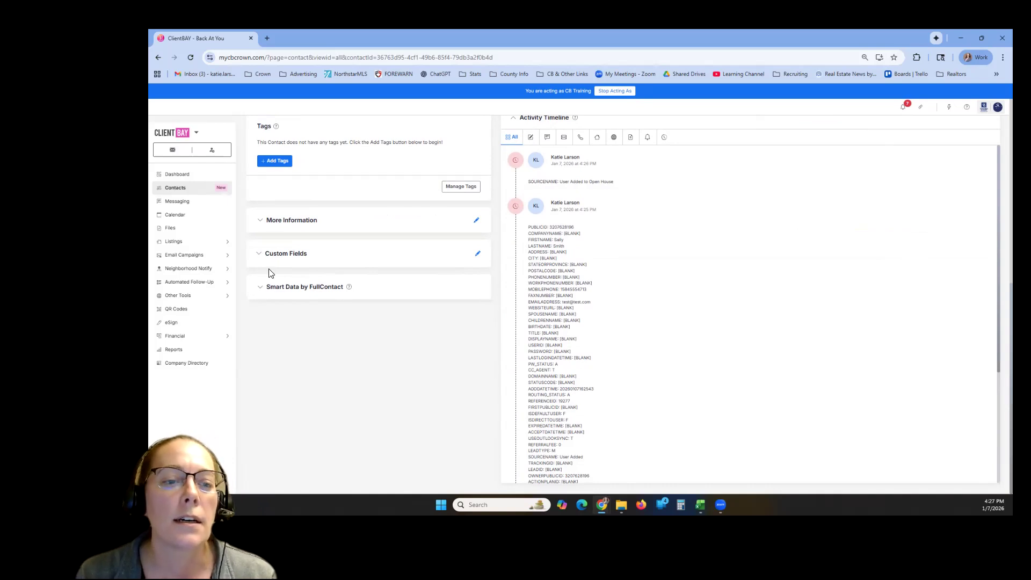
left_click(260, 254)
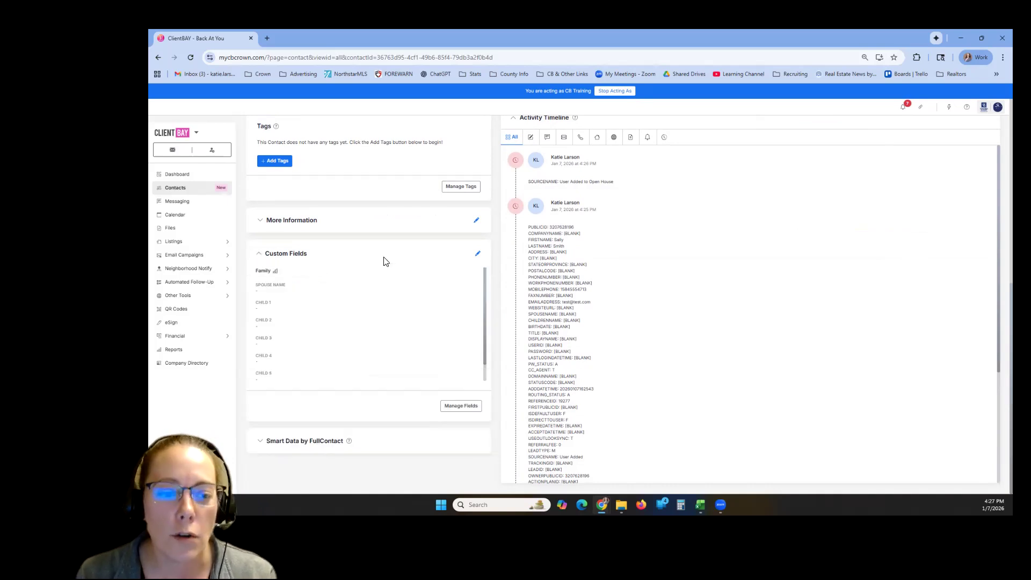
left_click(259, 255)
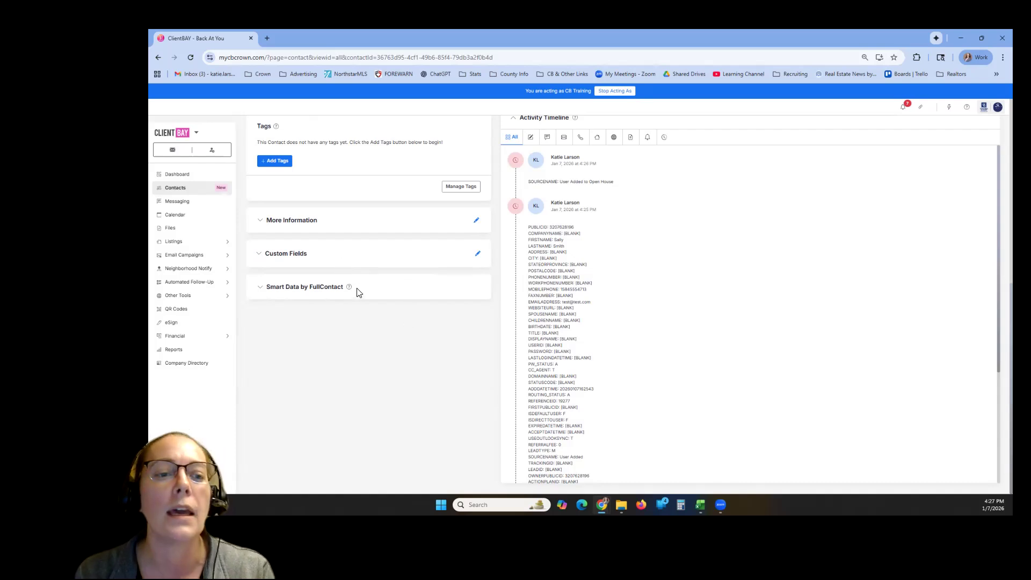
left_click(261, 292)
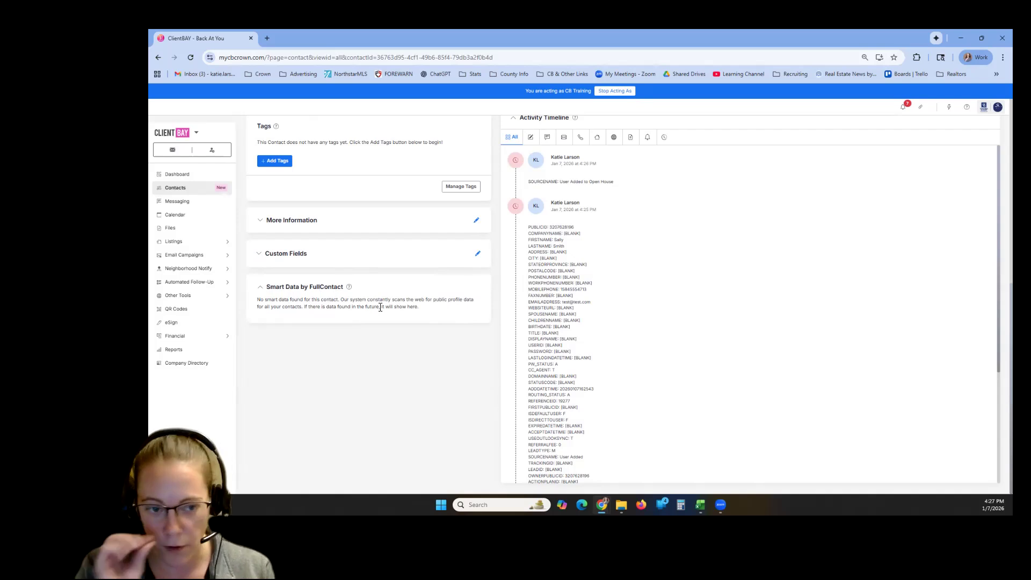
- Review the whole contact record, from the profile details and notes down to the Activity Timeline and Smart Data by FullContact
scroll(380, 307, "up", 10)
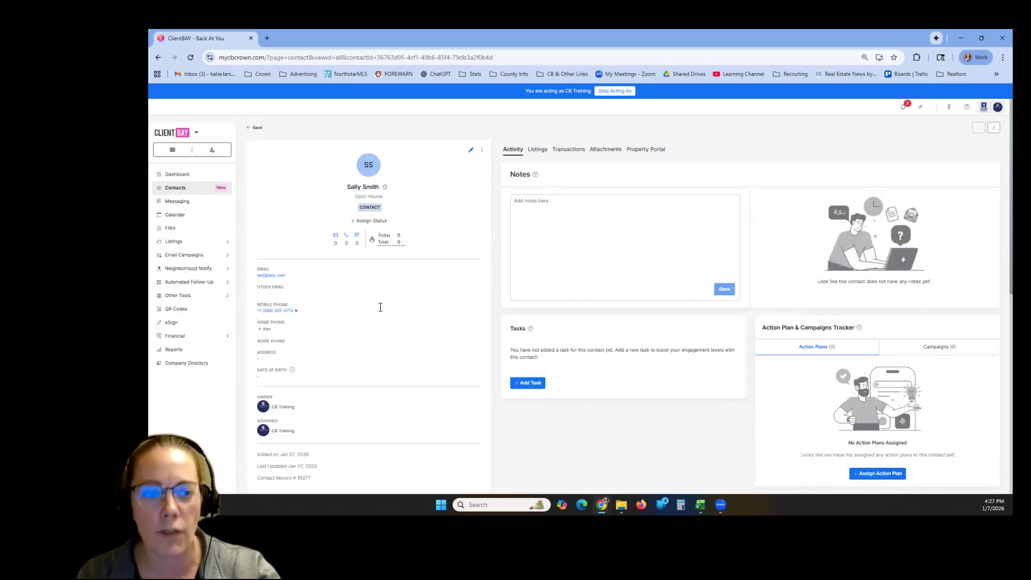
scroll(338, 317, "down", 5)
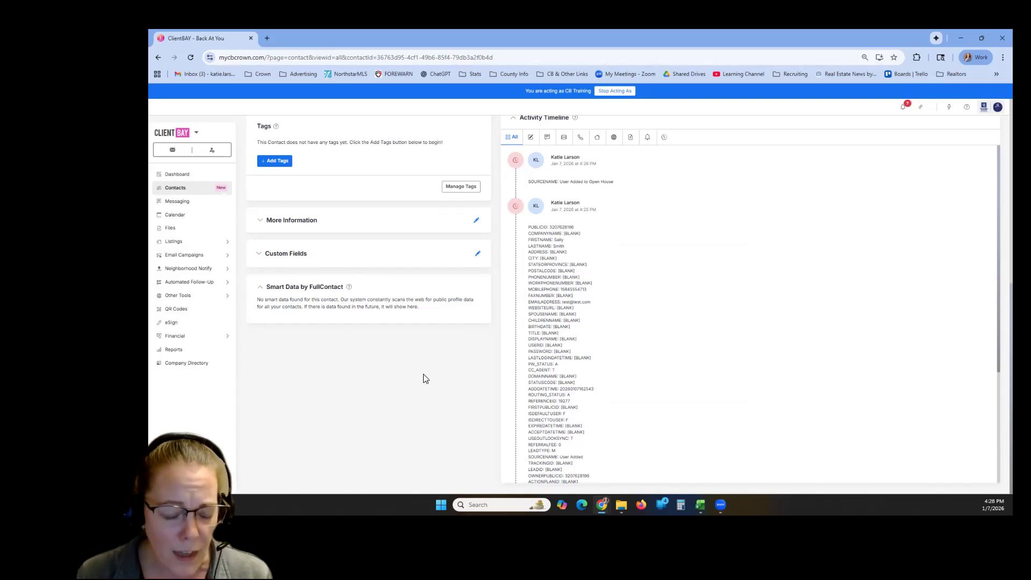
scroll(403, 382, "up", 1)
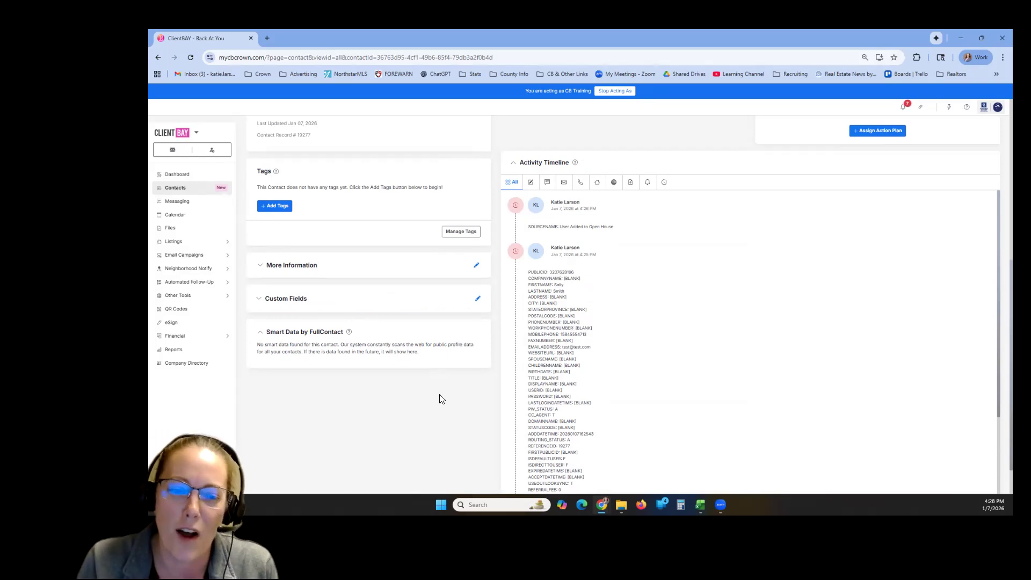
scroll(679, 397, "down", 3)
scroll(679, 397, "up", 3)
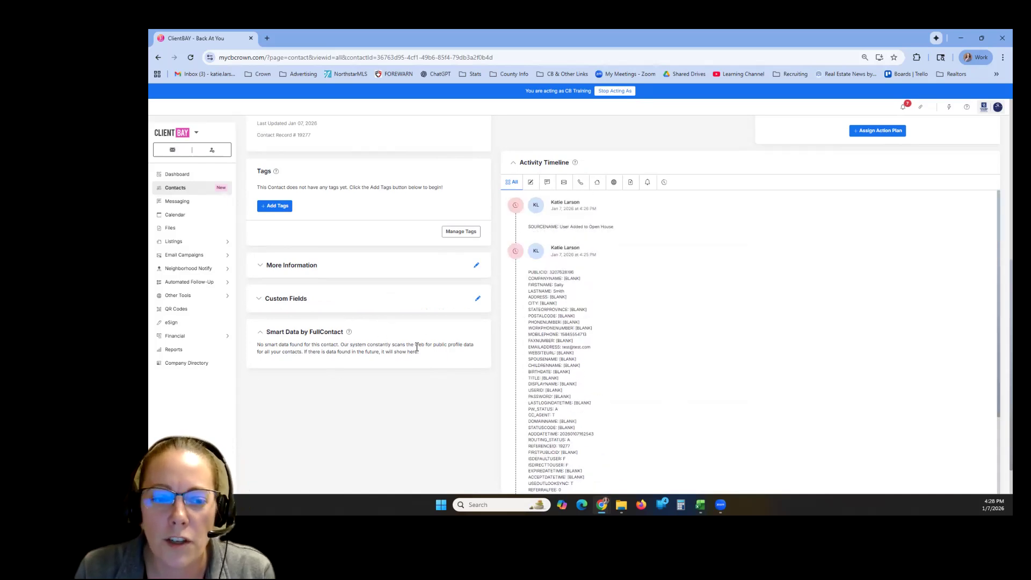
scroll(418, 349, "up", 4)
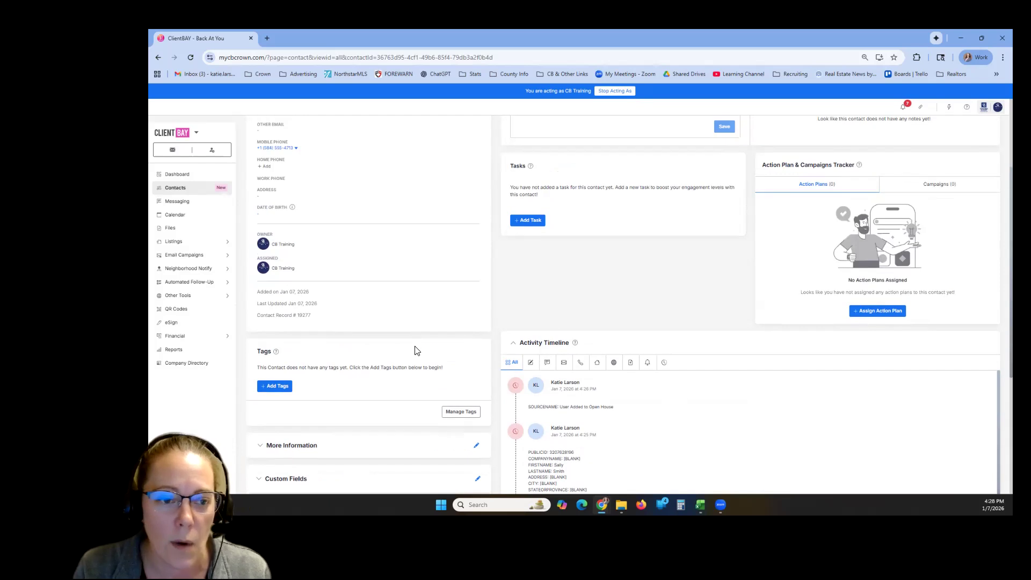
scroll(419, 349, "down", 5)
scroll(752, 410, "up", 8)
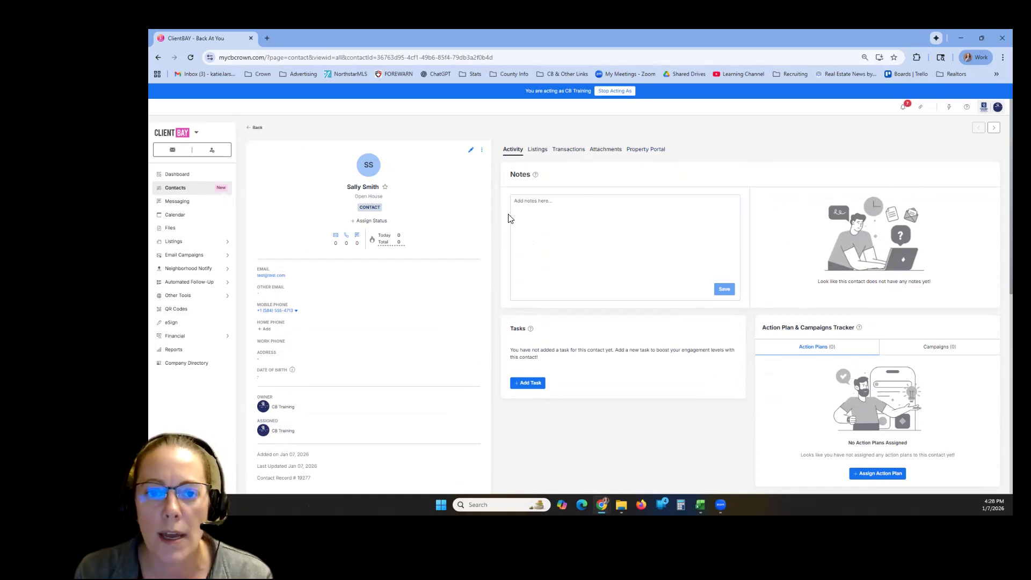
- Add the note "Test test" to the contact record and save it
scroll(579, 257, "down", 1)
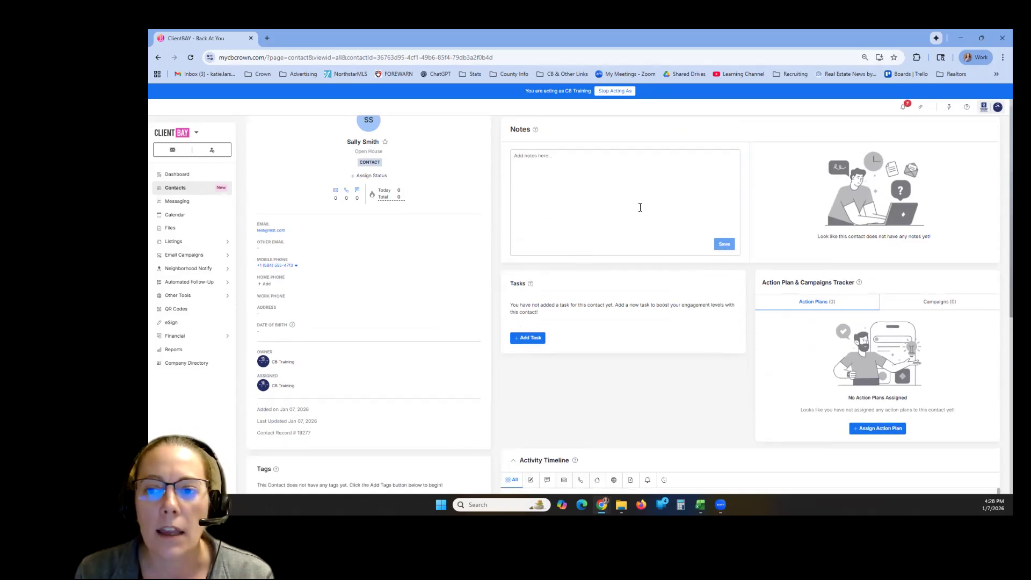
left_click(594, 196)
type("Test test")
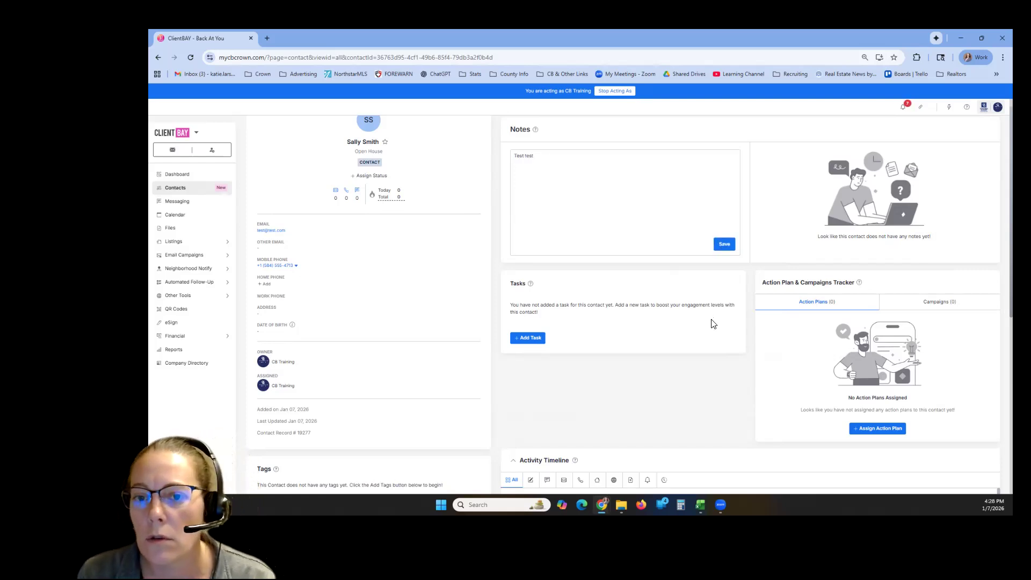
left_click(724, 244)
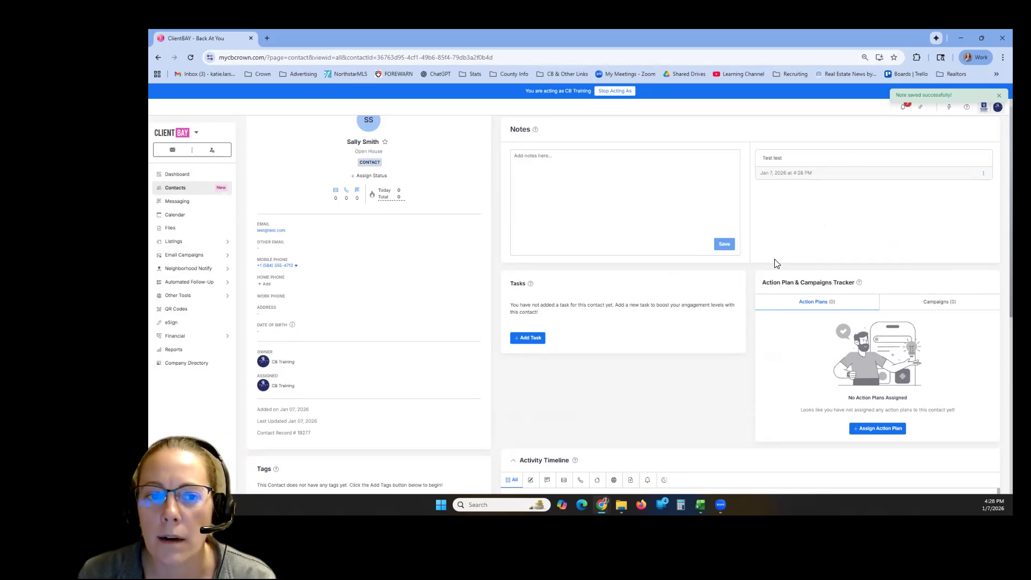
- Start a new task for the contact titled "Follow Up about Buying this season", with Follow Up Request as its type
scroll(772, 271, "up", 1)
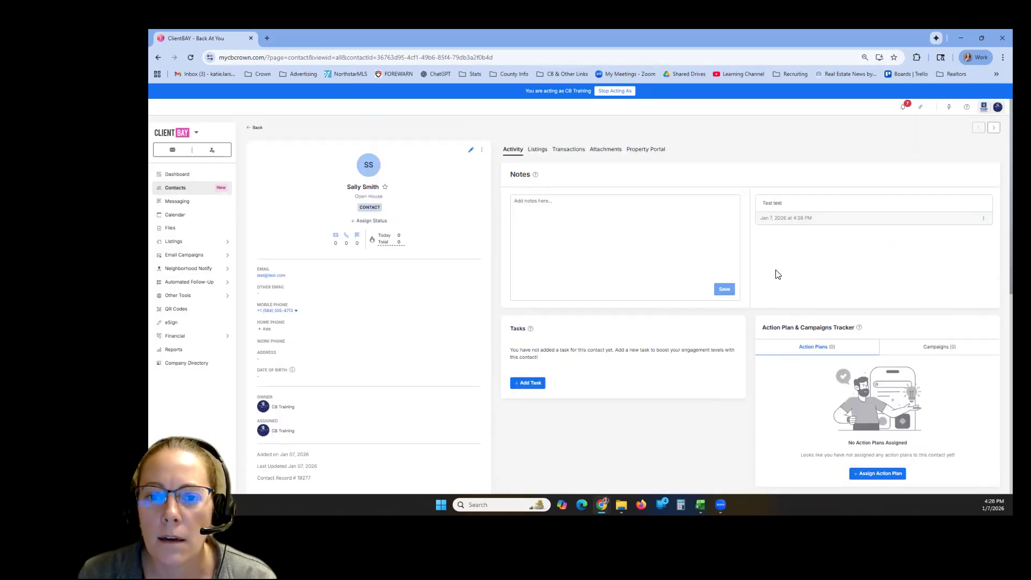
scroll(770, 271, "down", 3)
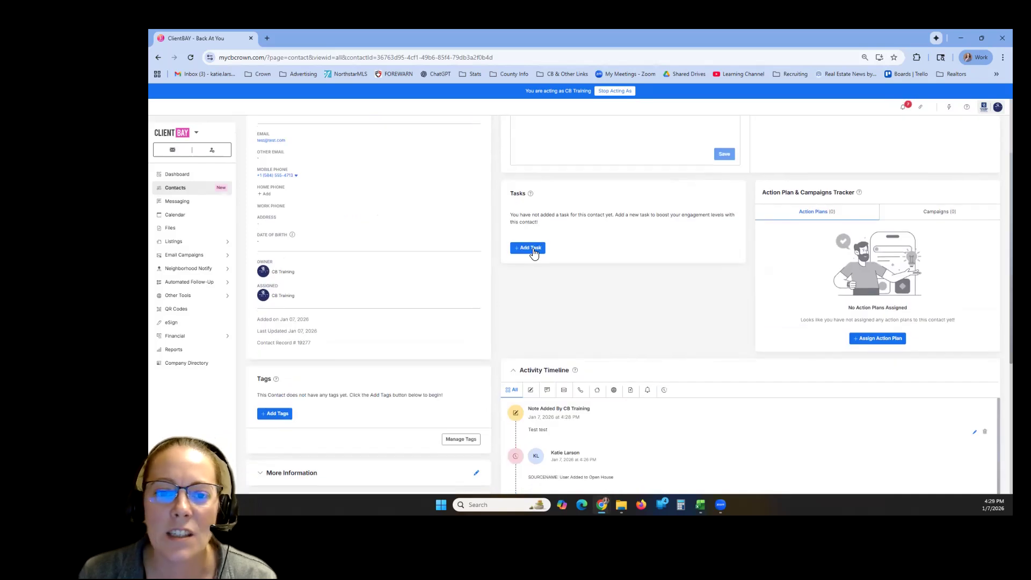
scroll(637, 312, "up", 1)
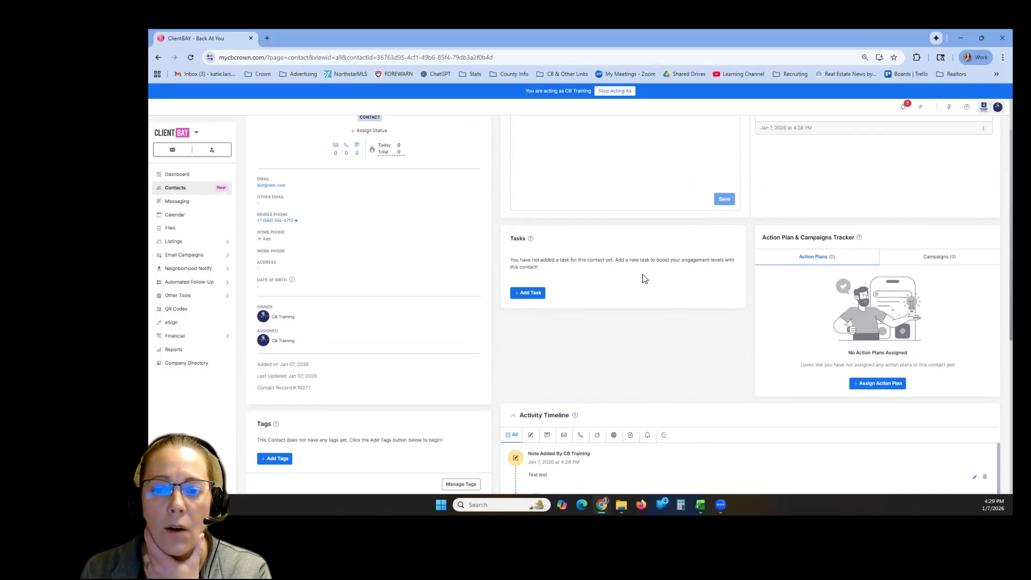
left_click(527, 293)
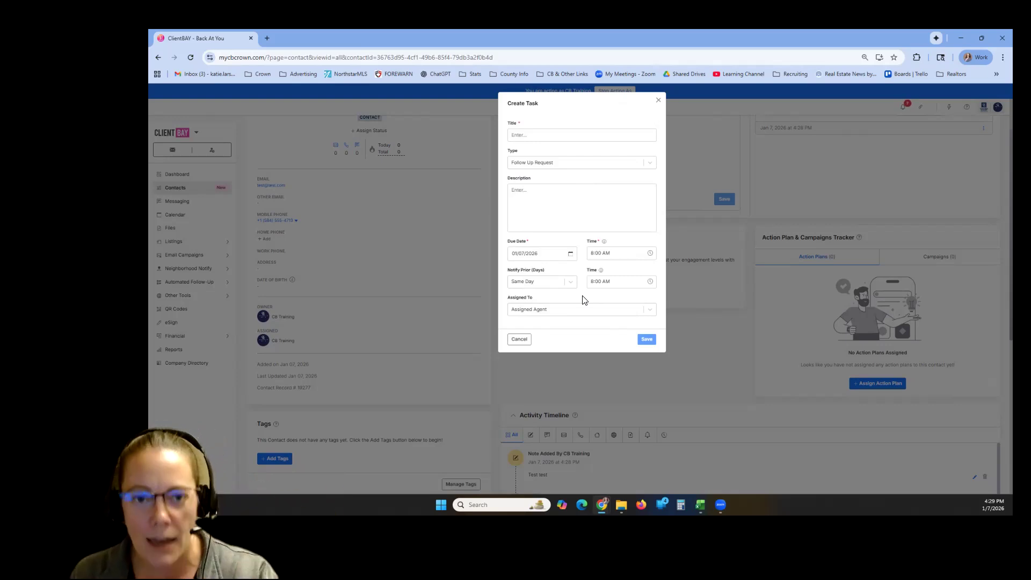
left_click(559, 136)
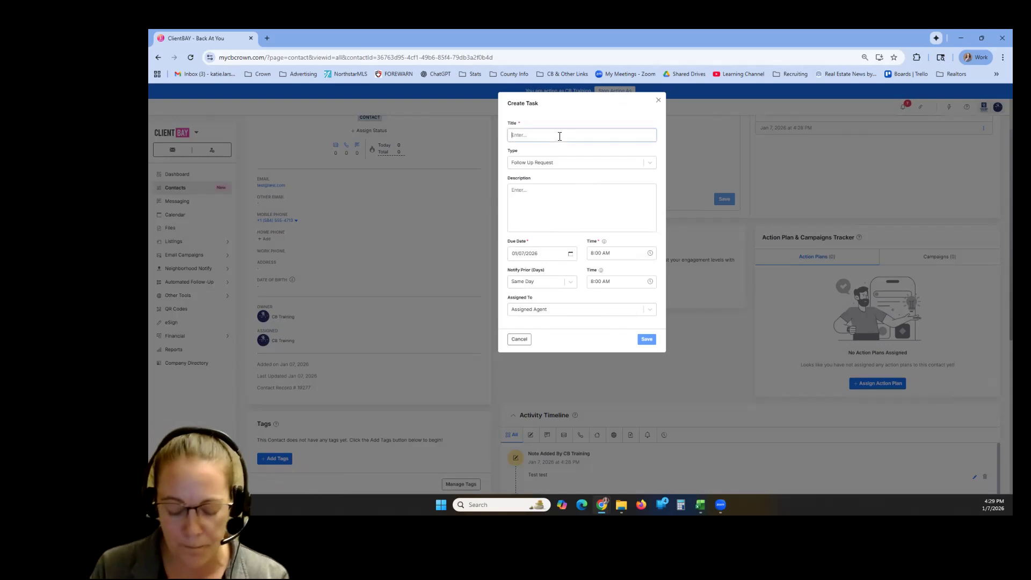
type("Follow Up about Bu")
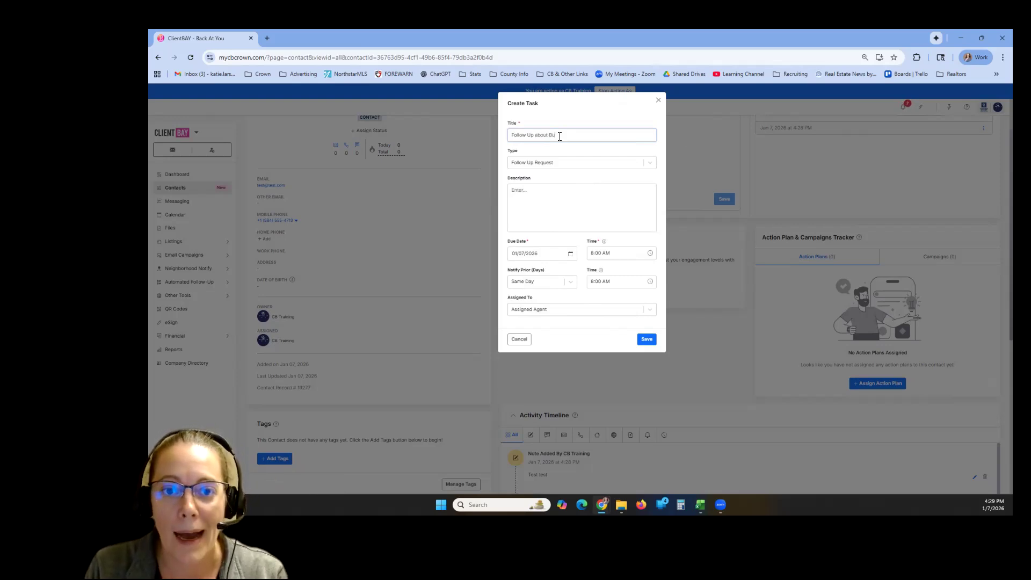
type("ying this season")
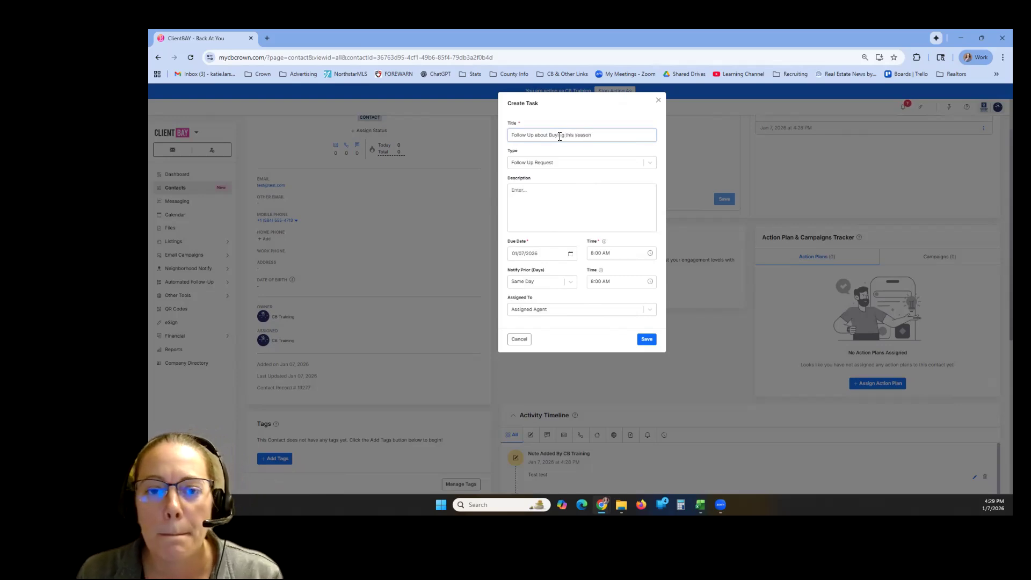
left_click(582, 163)
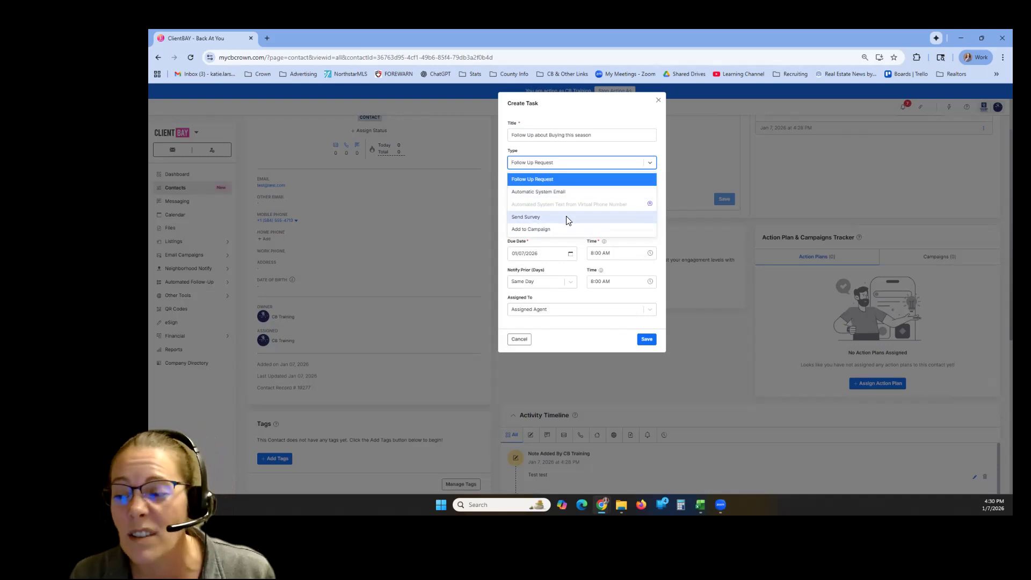
left_click(664, 168)
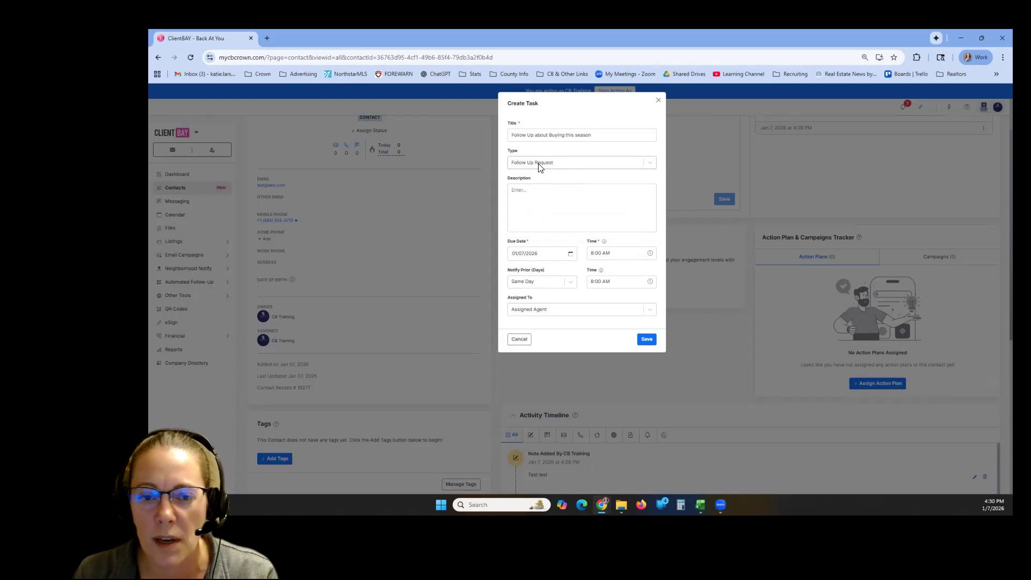
- Enter "Call Them" as the task description and set the due date to 01/21/2026
left_click(545, 197)
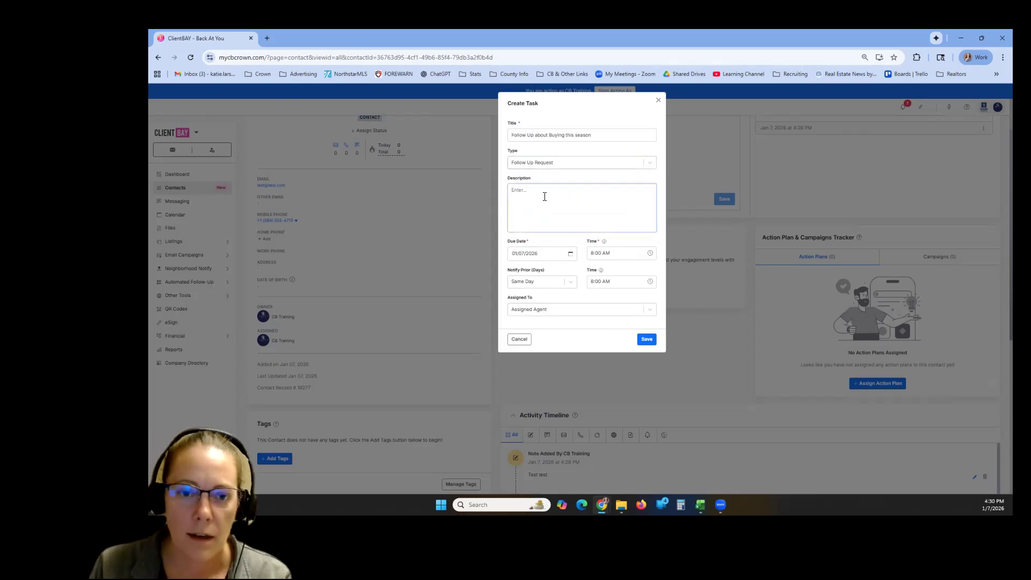
type("Call Them")
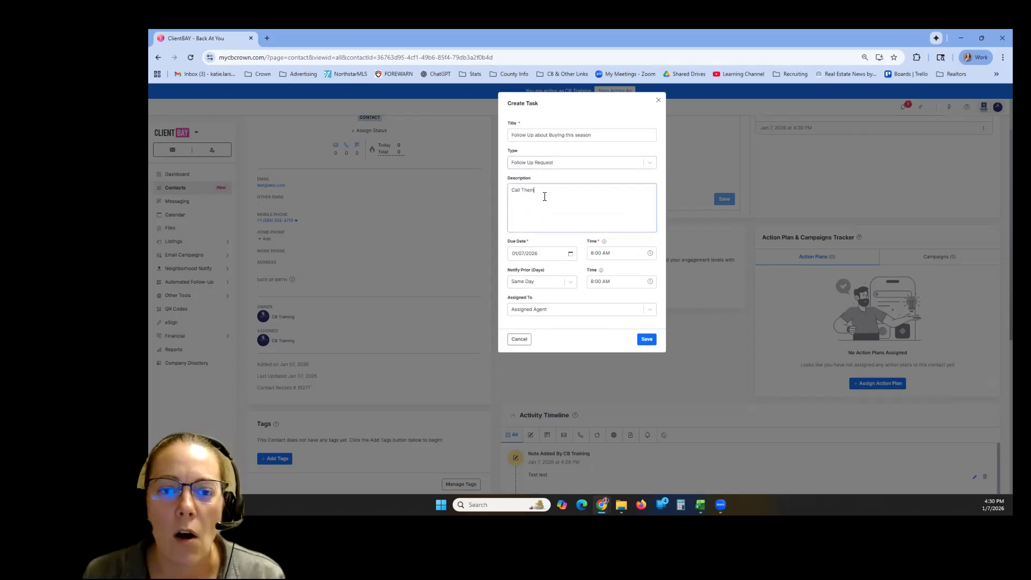
left_click(571, 256)
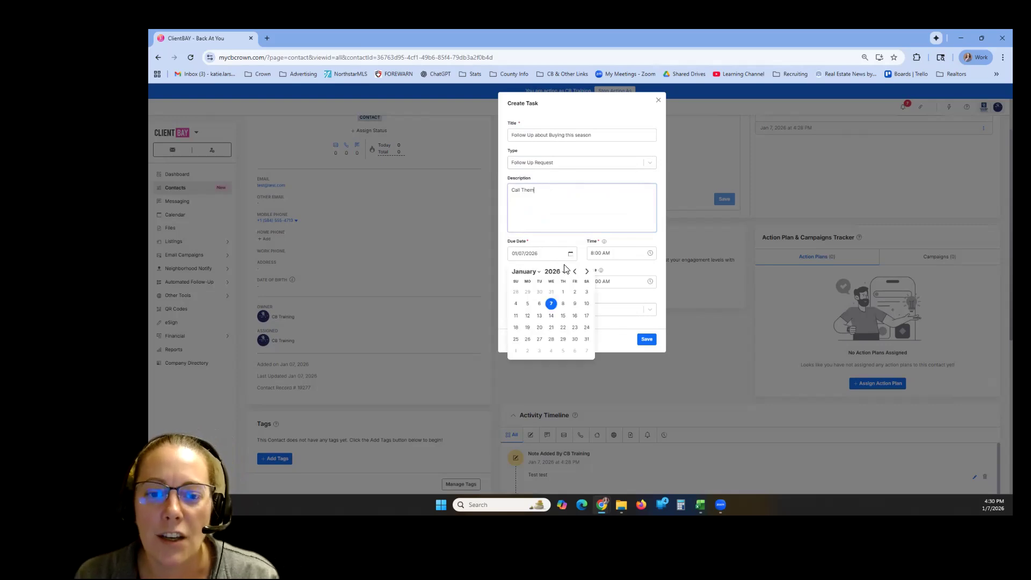
left_click(555, 331)
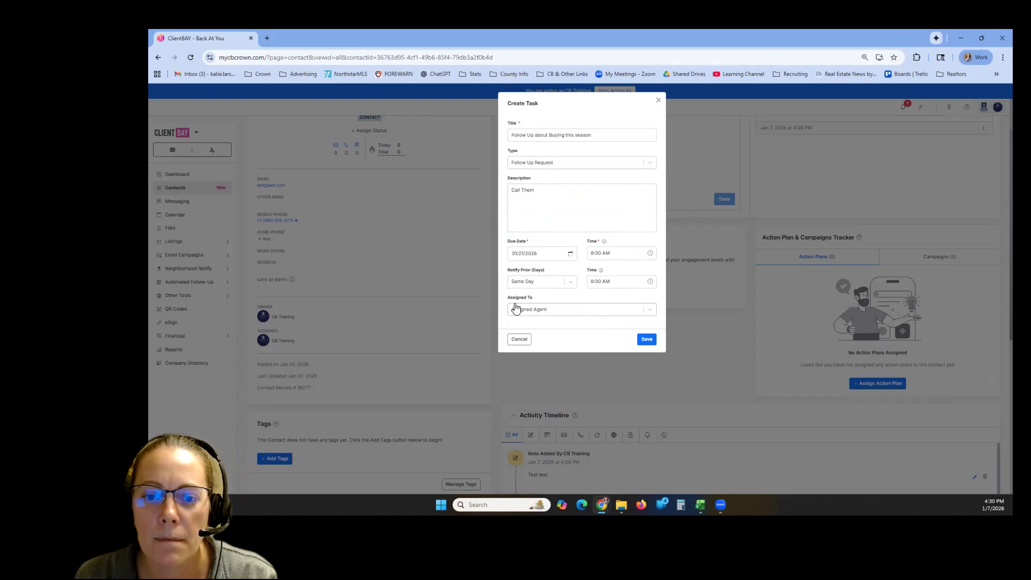
- Check the assignee options, keep the task assigned to Assigned Agent, and save the task
left_click(606, 310)
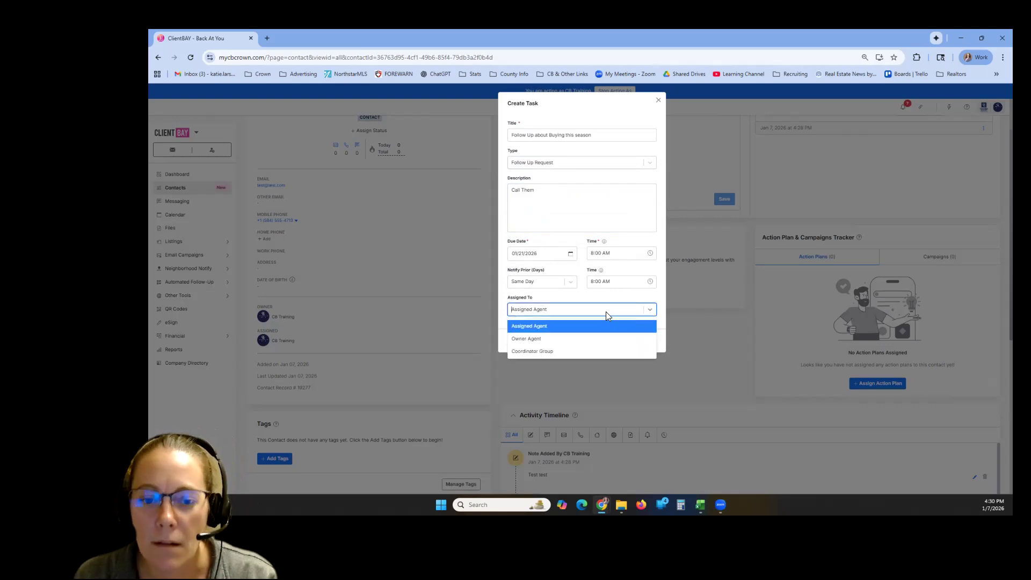
left_click(573, 308)
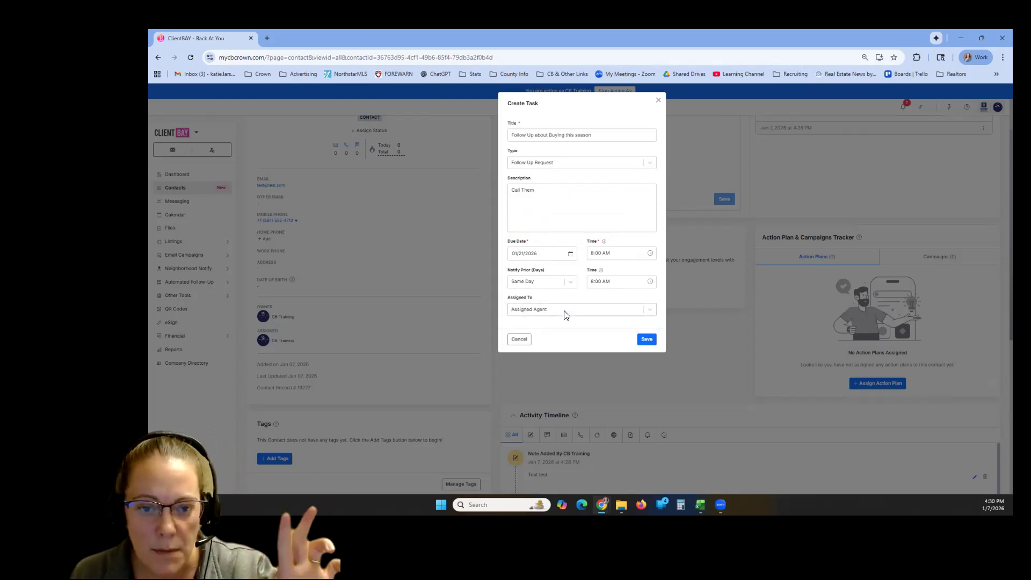
left_click_drag(508, 298, 534, 299)
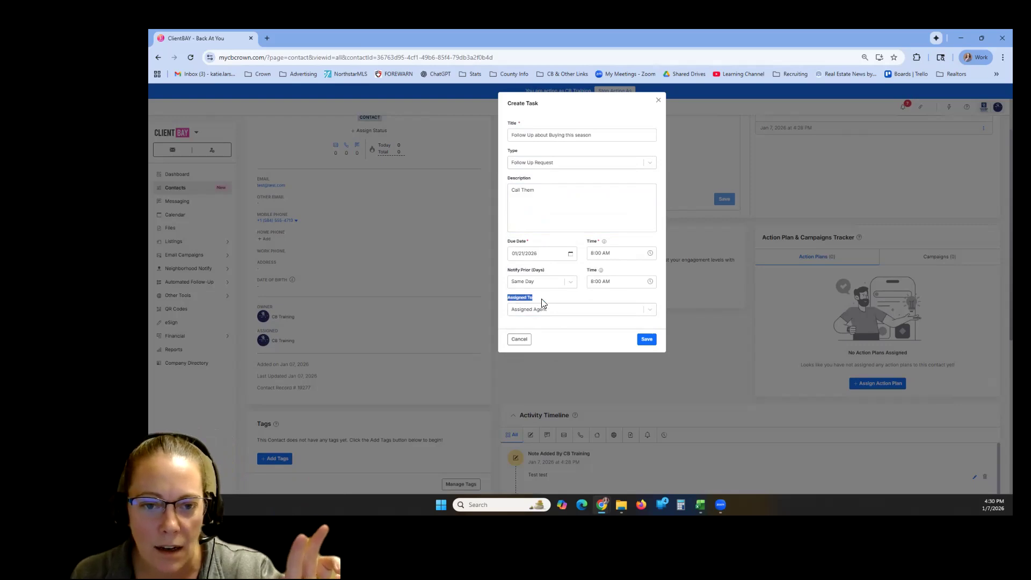
left_click(550, 311)
left_click(567, 307)
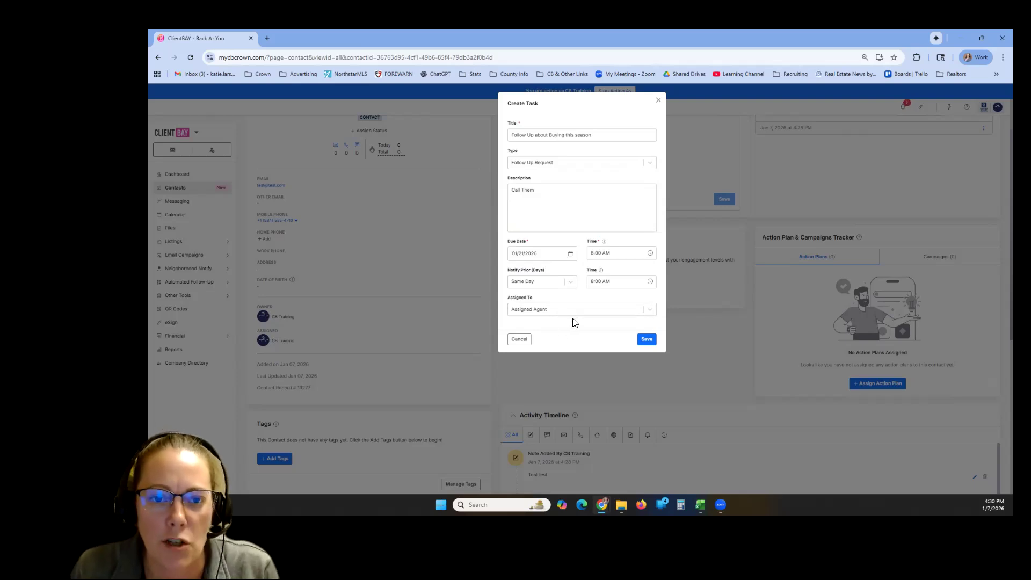
left_click(646, 340)
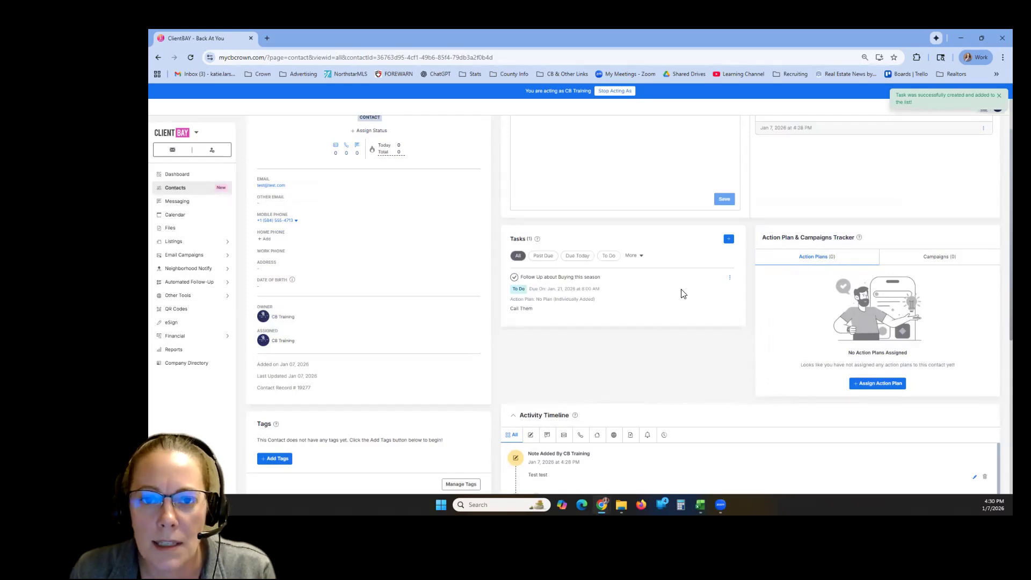
- Complete the follow-up task from the dashboard, recording a Phone Call action with the details "Got Voicemail"
left_click(174, 175)
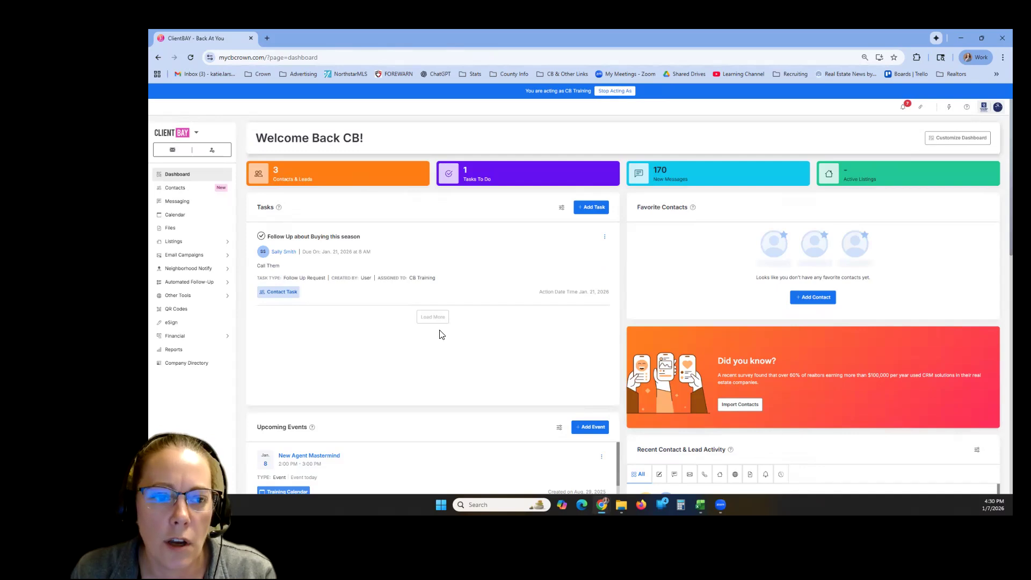
left_click(261, 236)
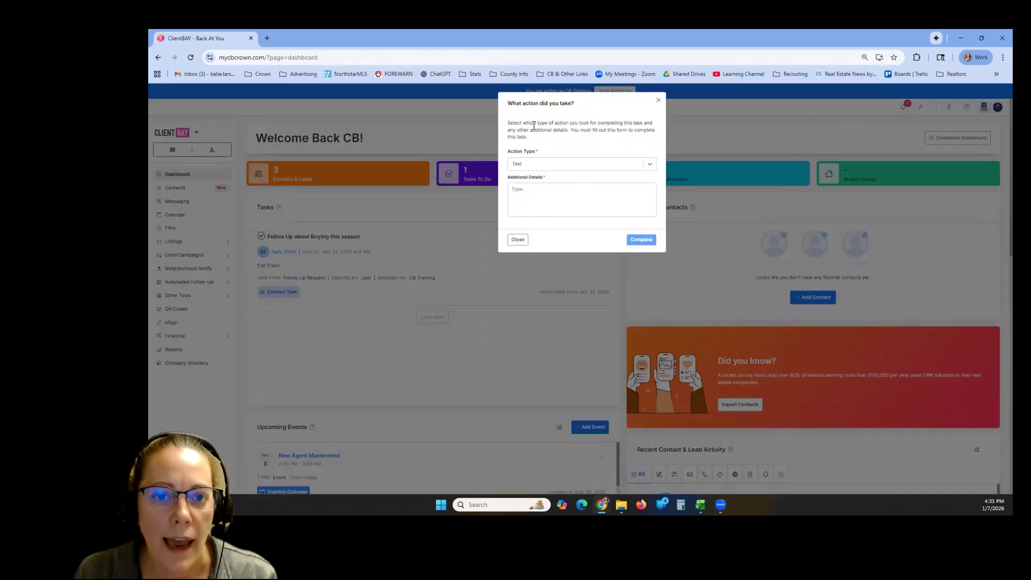
left_click(578, 168)
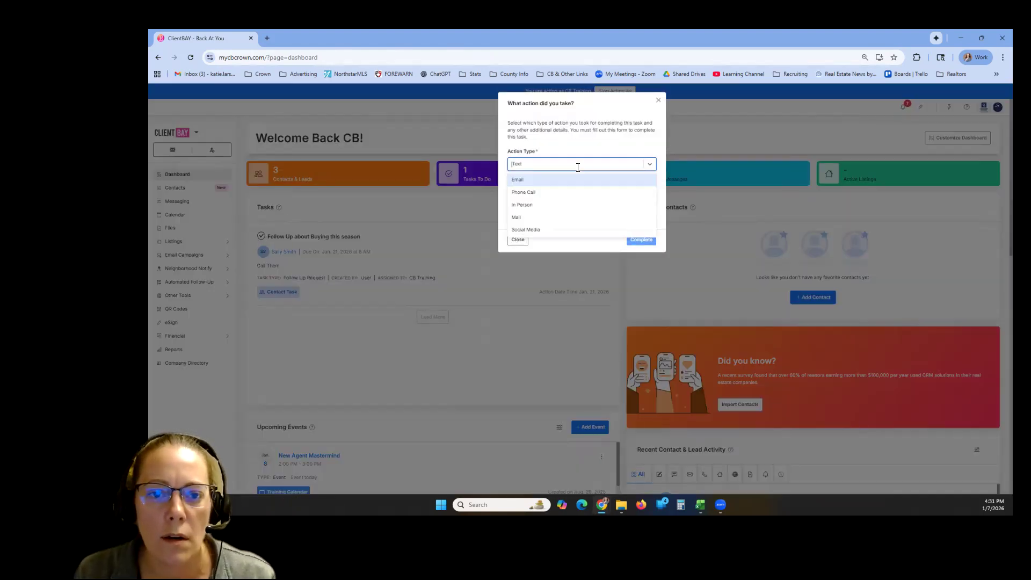
left_click(551, 192)
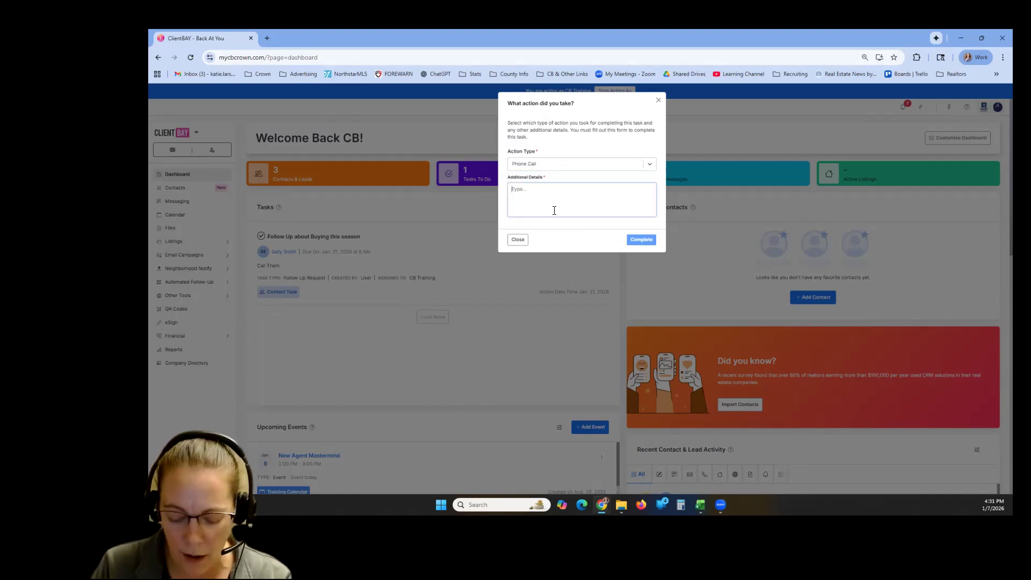
left_click(554, 210)
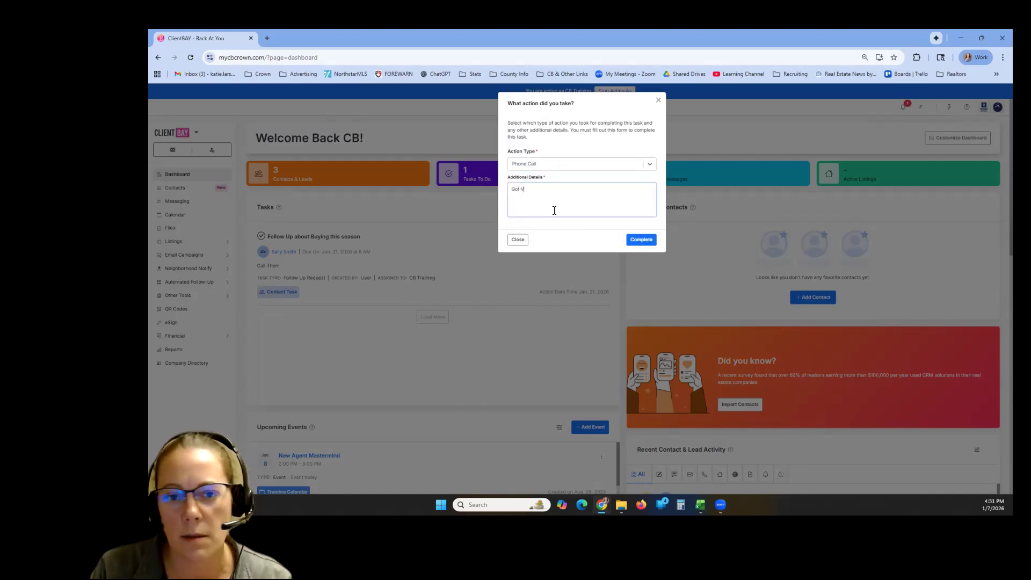
type("oicemail")
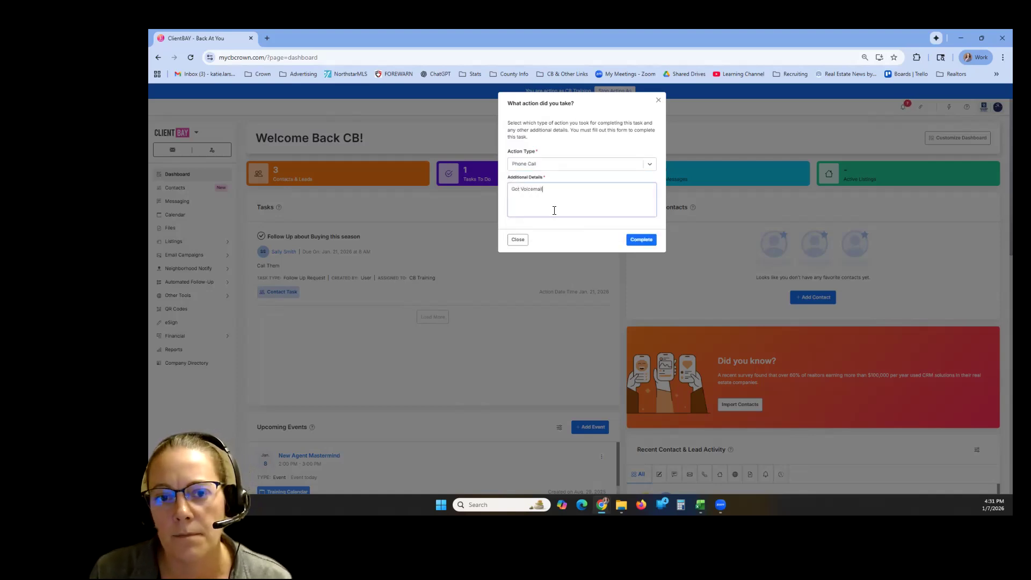
left_click(641, 239)
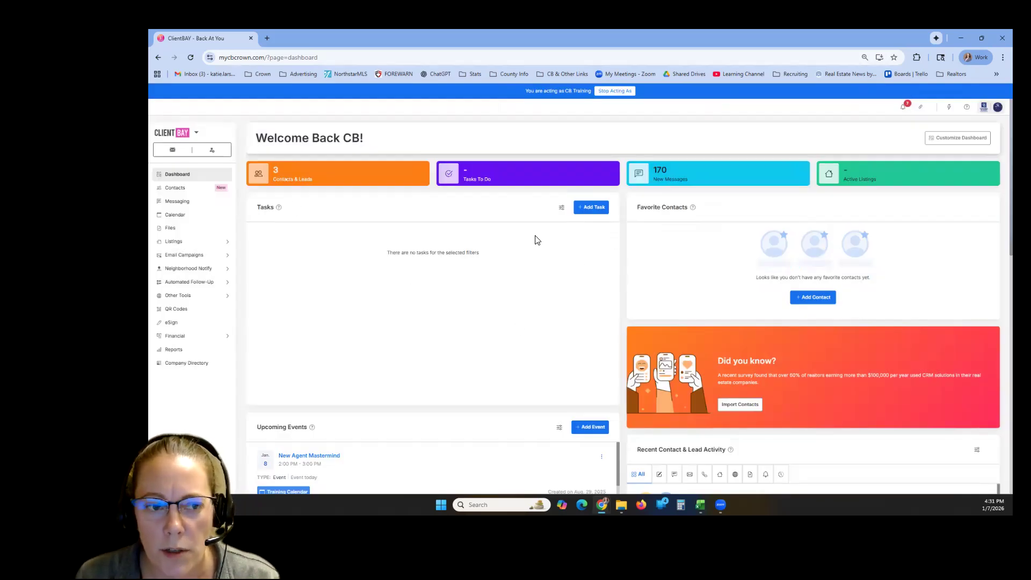
- Open the record of the contact added on 01/07/2026 and review its activity timeline for the note, call and task entries
left_click(189, 192)
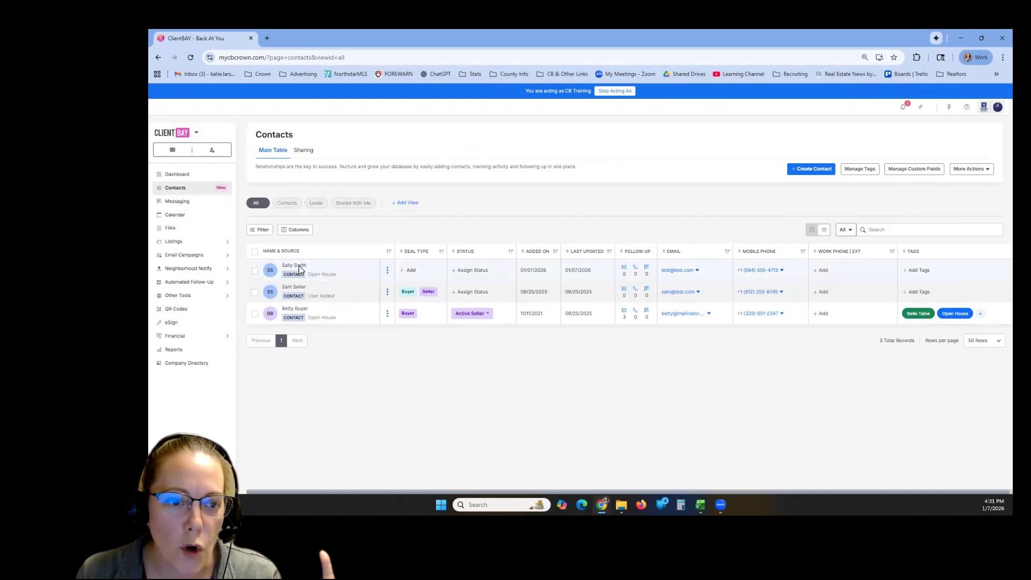
left_click(299, 267)
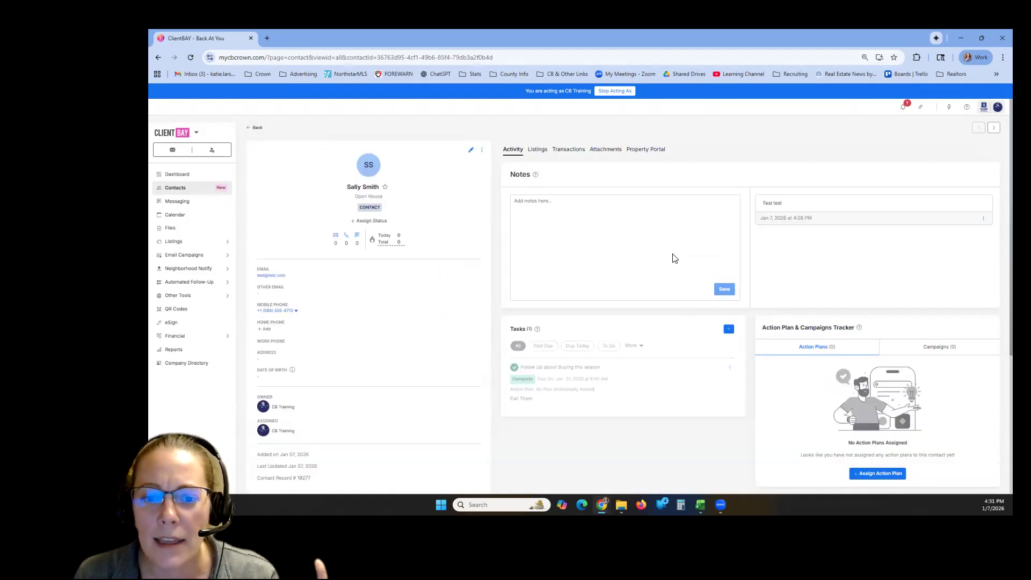
scroll(693, 279, "down", 2)
scroll(601, 290, "down", 4)
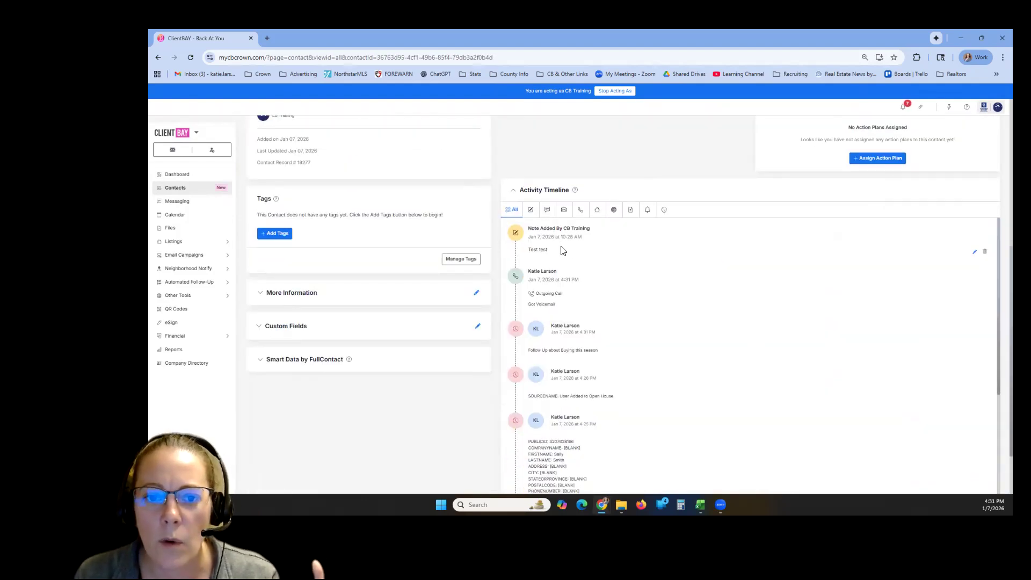
scroll(618, 323, "up", 3)
scroll(591, 322, "down", 2)
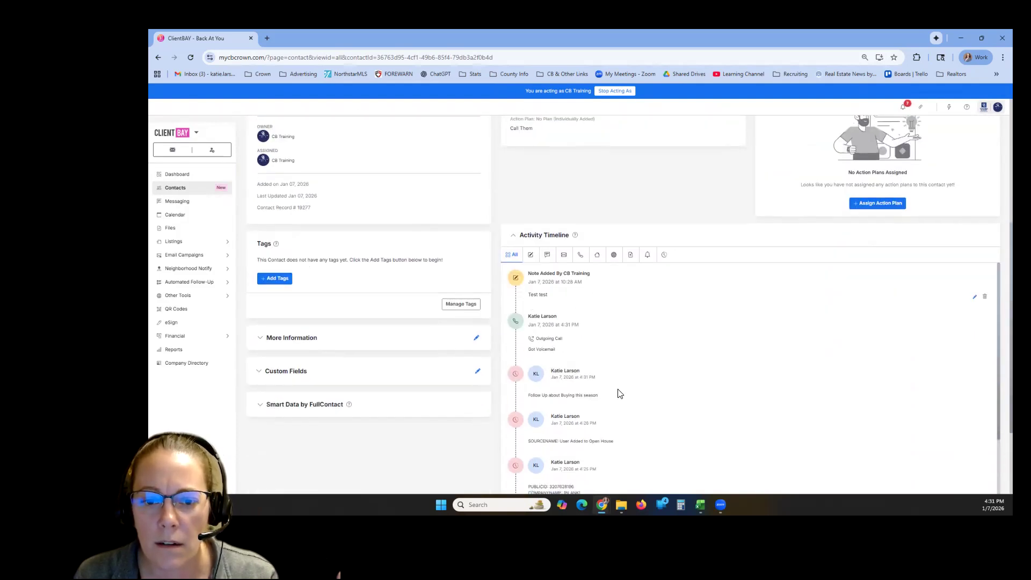
scroll(595, 402, "down", 2)
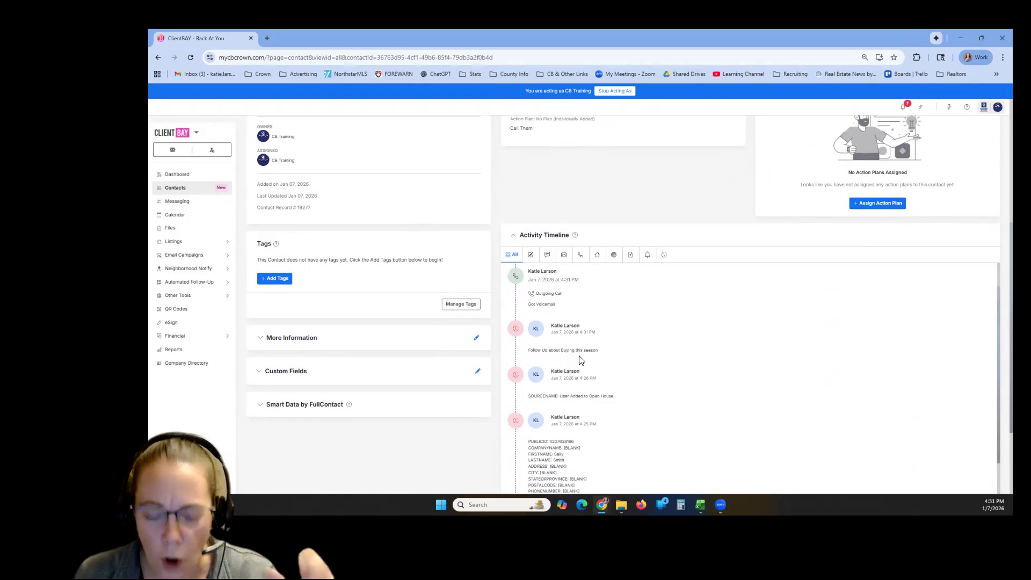
scroll(590, 408, "up", 2)
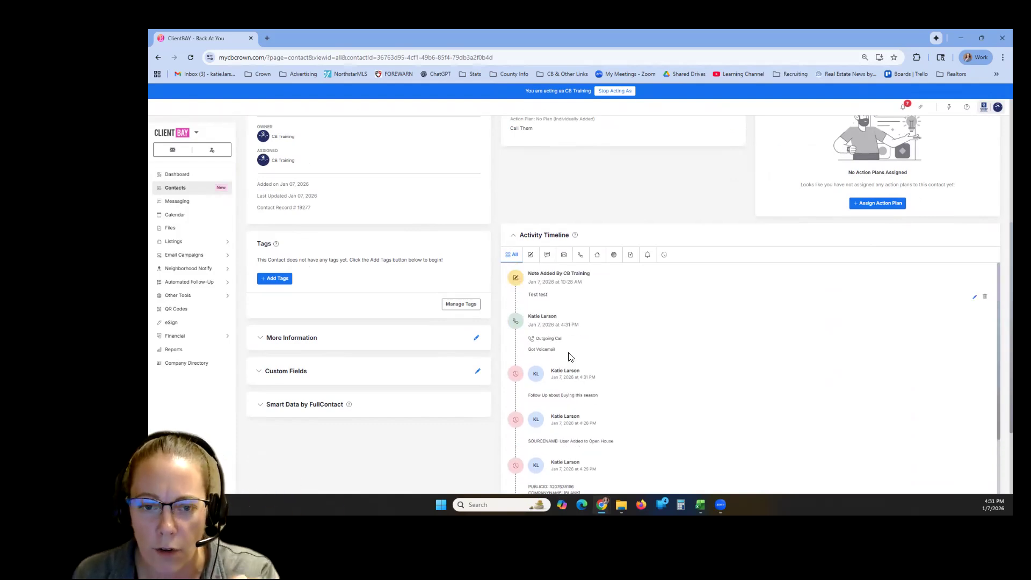
- Check the blank task creation form from the contact's record and dismiss it without saving
scroll(602, 336, "up", 3)
scroll(604, 335, "up", 1)
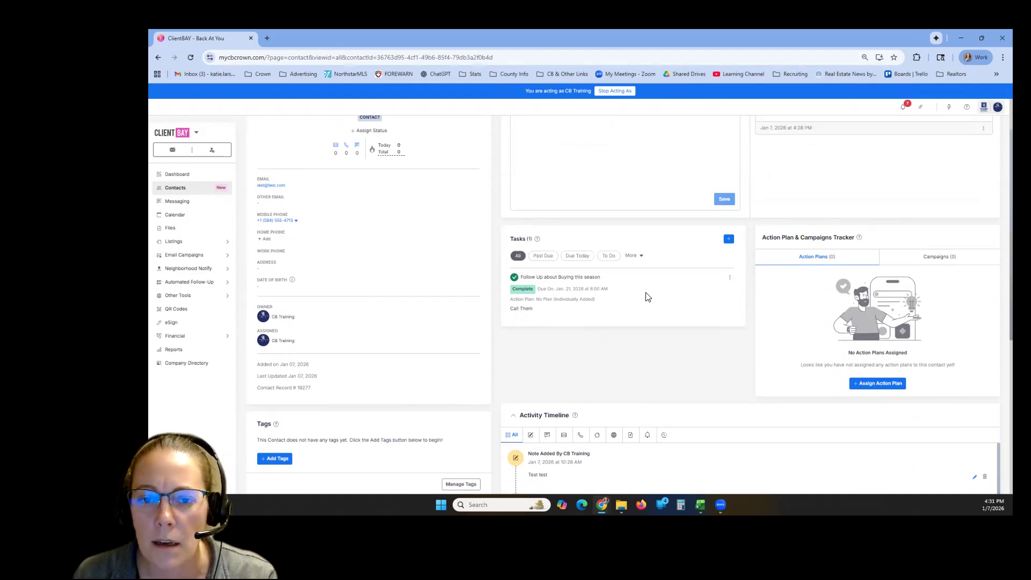
scroll(682, 317, "up", 2)
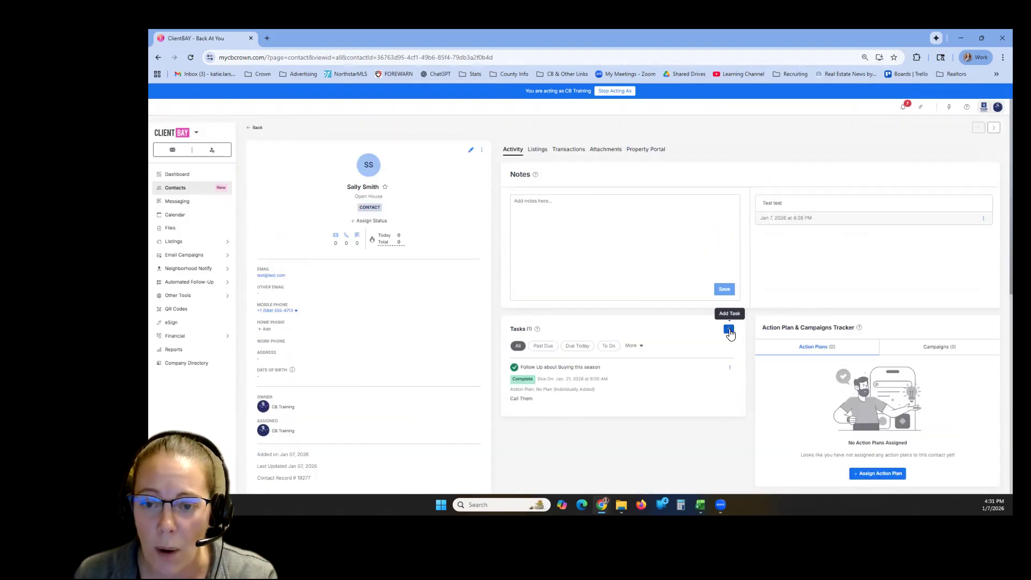
left_click(729, 330)
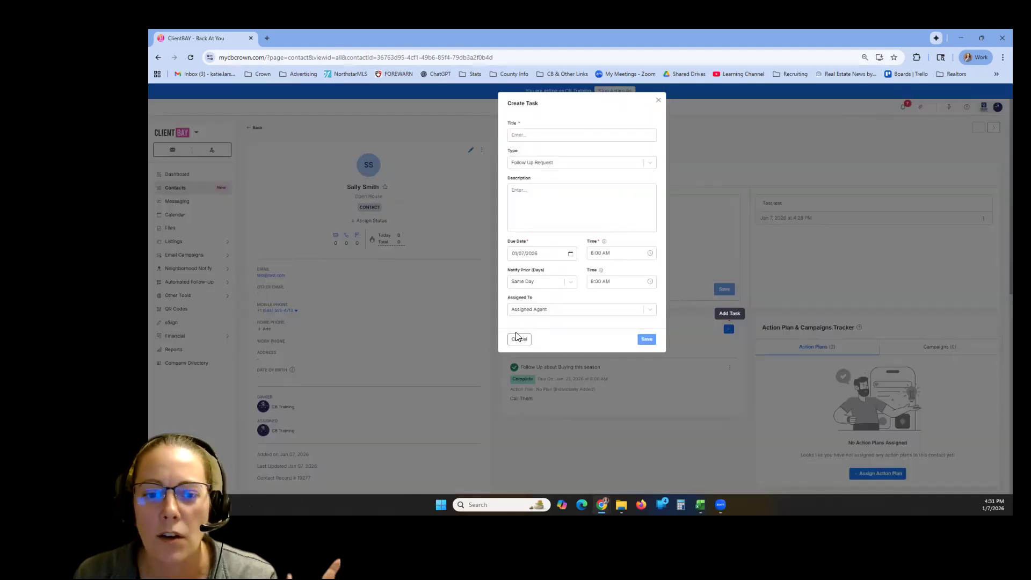
left_click(672, 356)
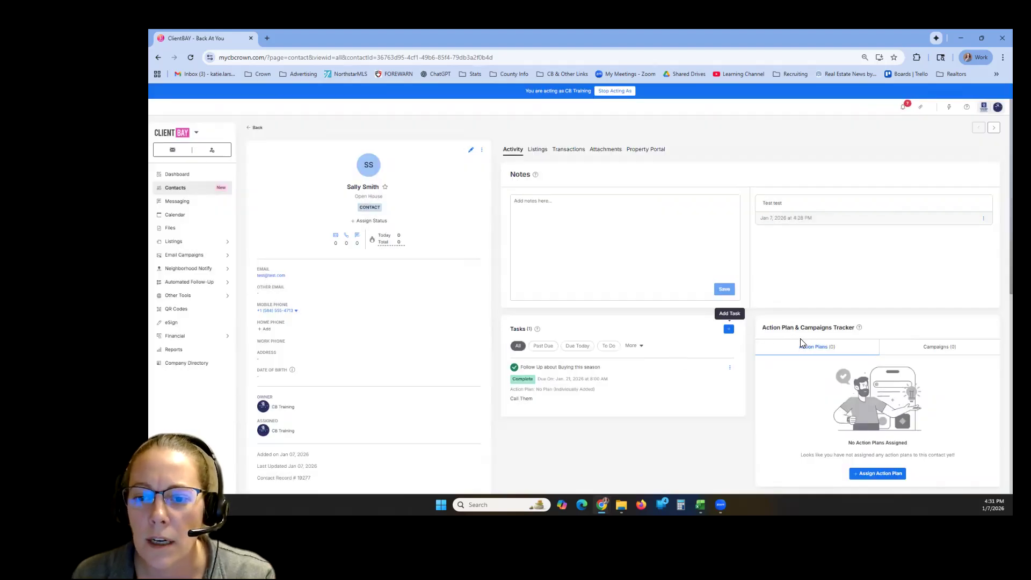
- Examine the contact's Action Plan & Campaigns Tracker, comparing its assigned action plans and marketing campaigns
scroll(803, 343, "down", 2)
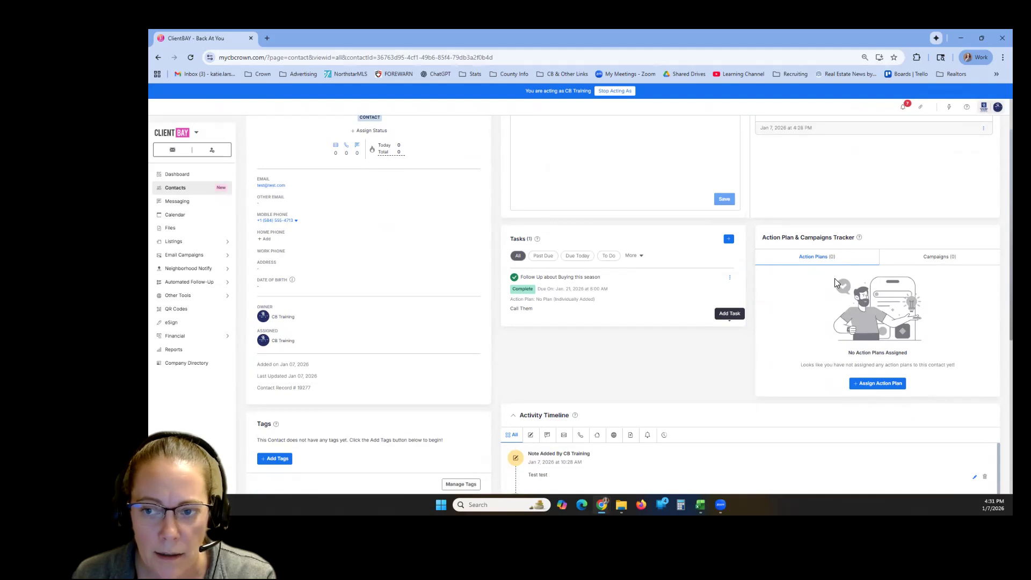
left_click(928, 259)
left_click(833, 259)
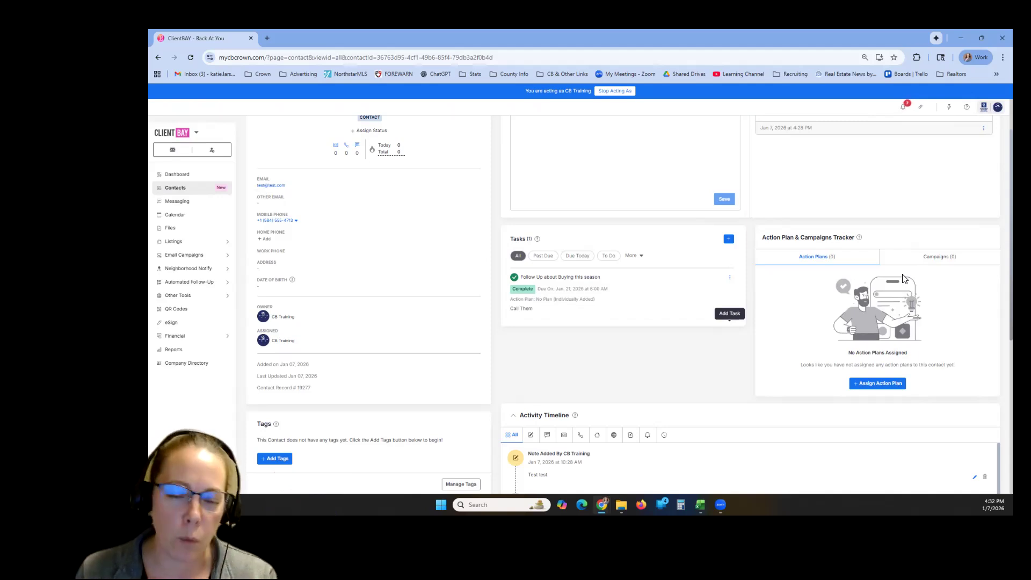
left_click(938, 258)
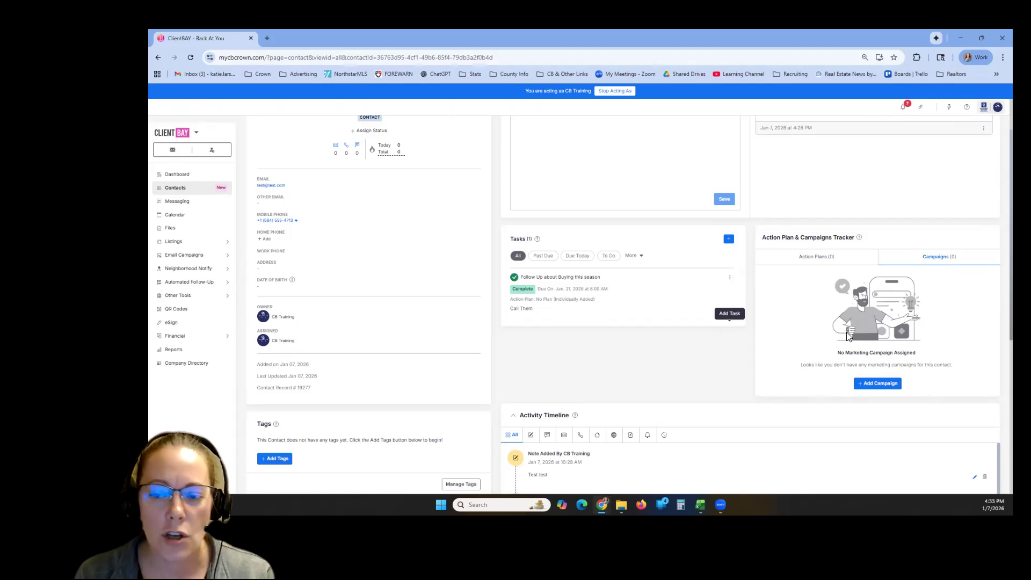
scroll(851, 332, "up", 1)
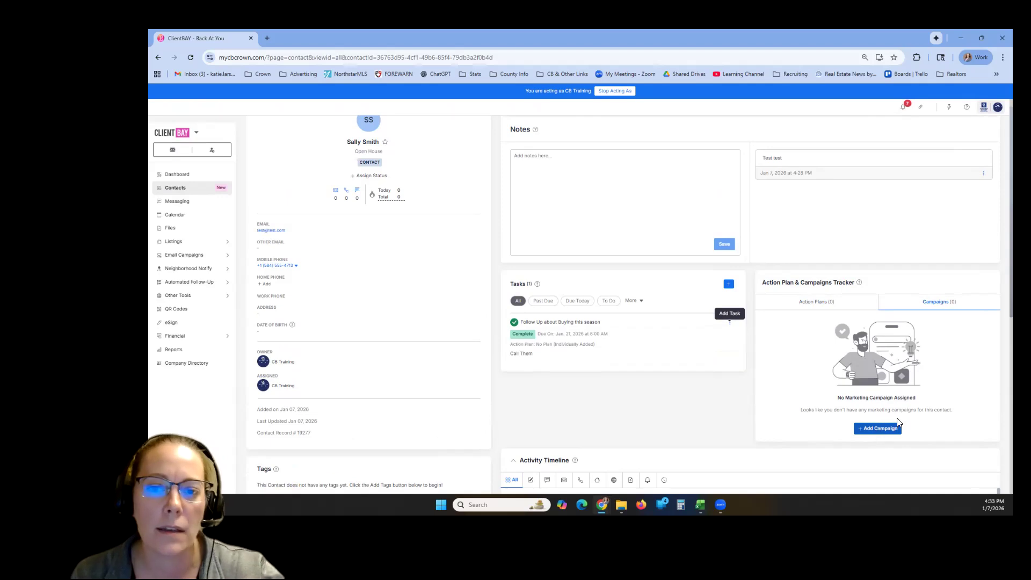
scroll(859, 398, "up", 1)
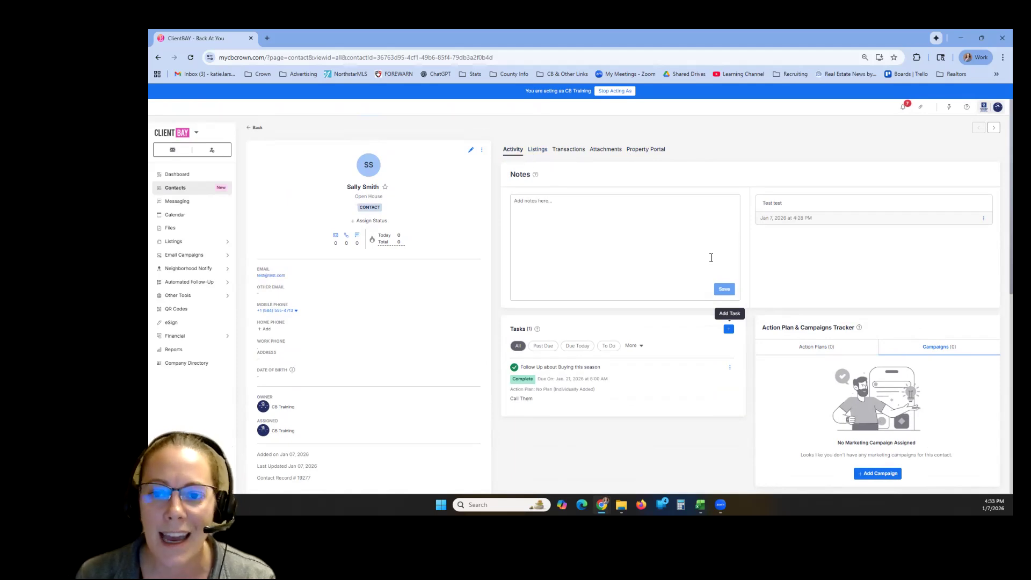
scroll(752, 159, "down", 4)
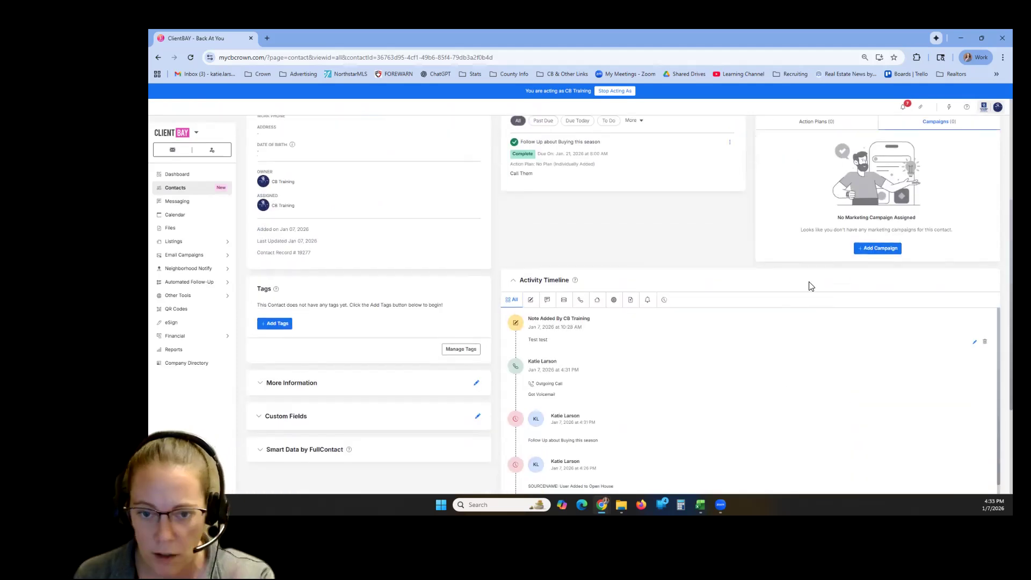
scroll(790, 391, "up", 4)
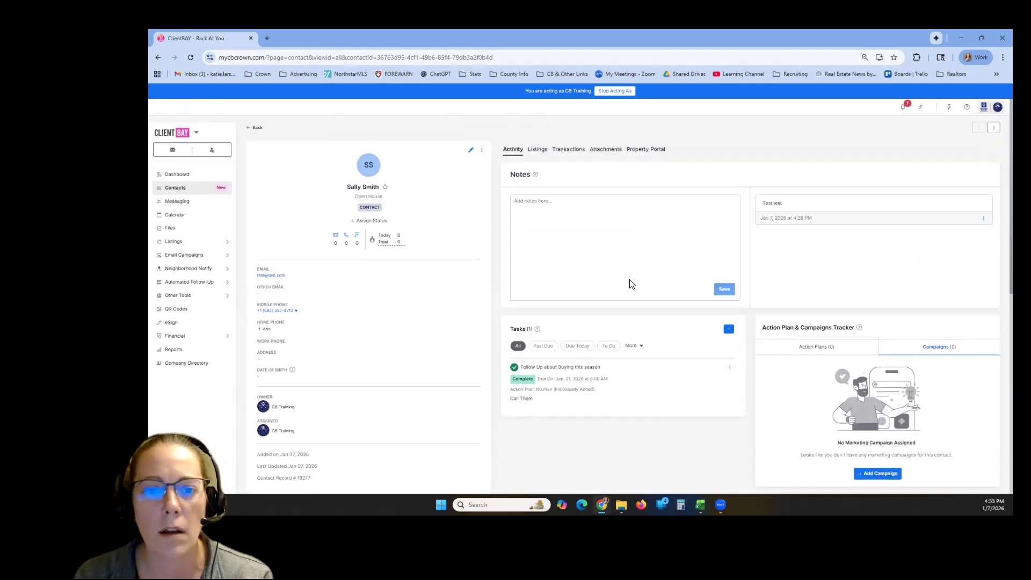
- Examine the contact's Listings information, covering Property Watch, saved listings and Selling
left_click(536, 156)
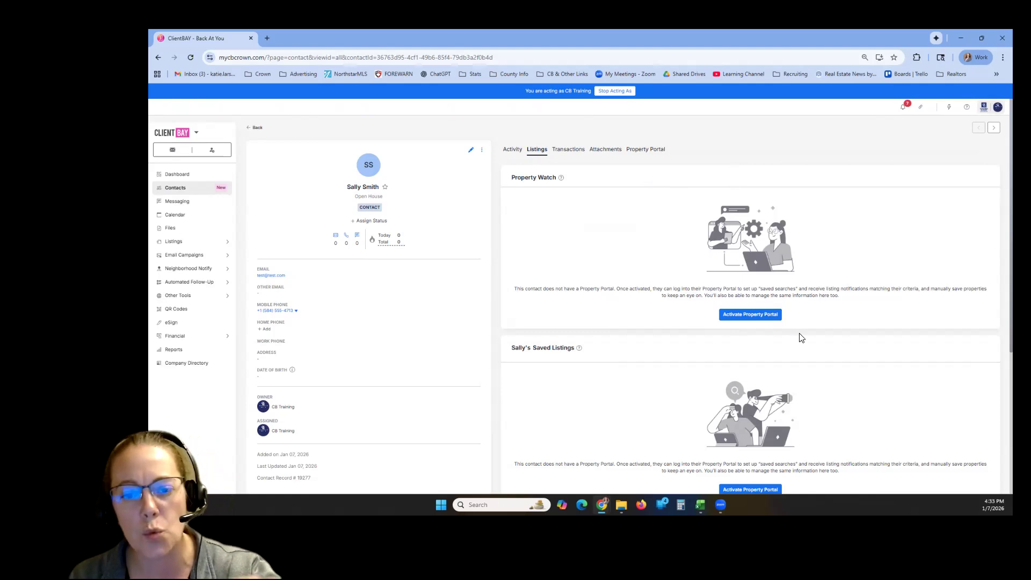
scroll(805, 338, "down", 3)
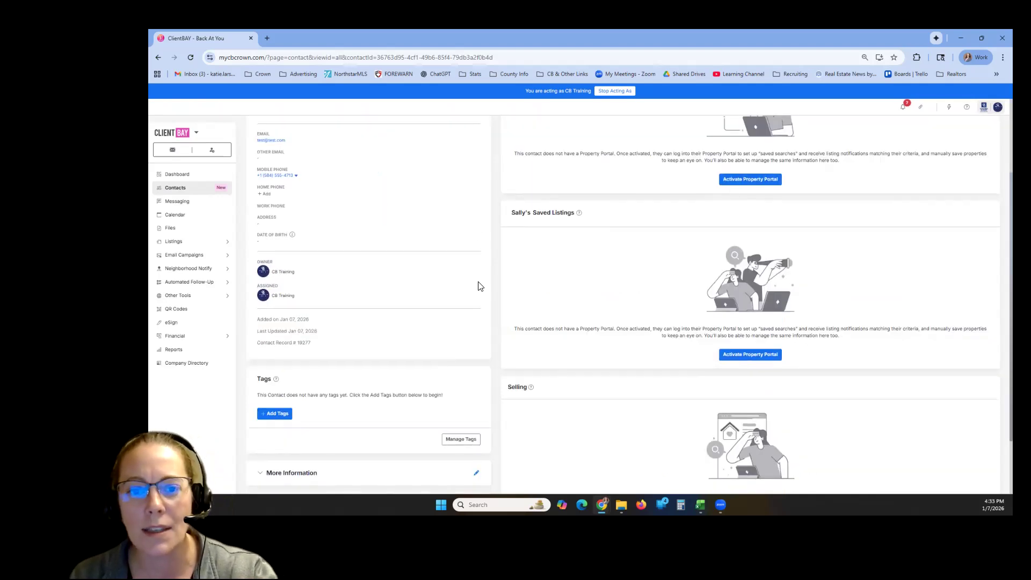
scroll(799, 317, "down", 1)
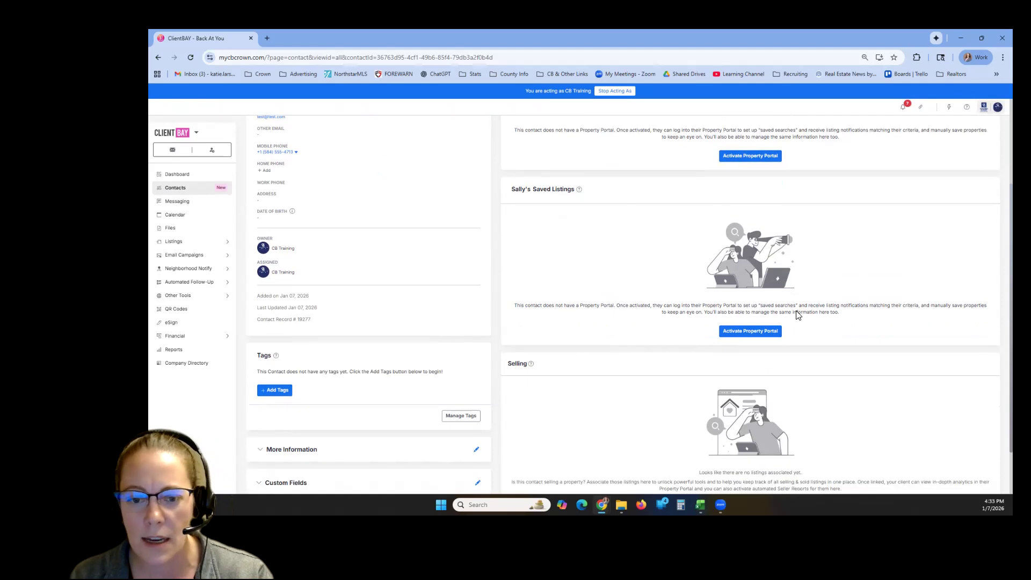
scroll(811, 328, "up", 2)
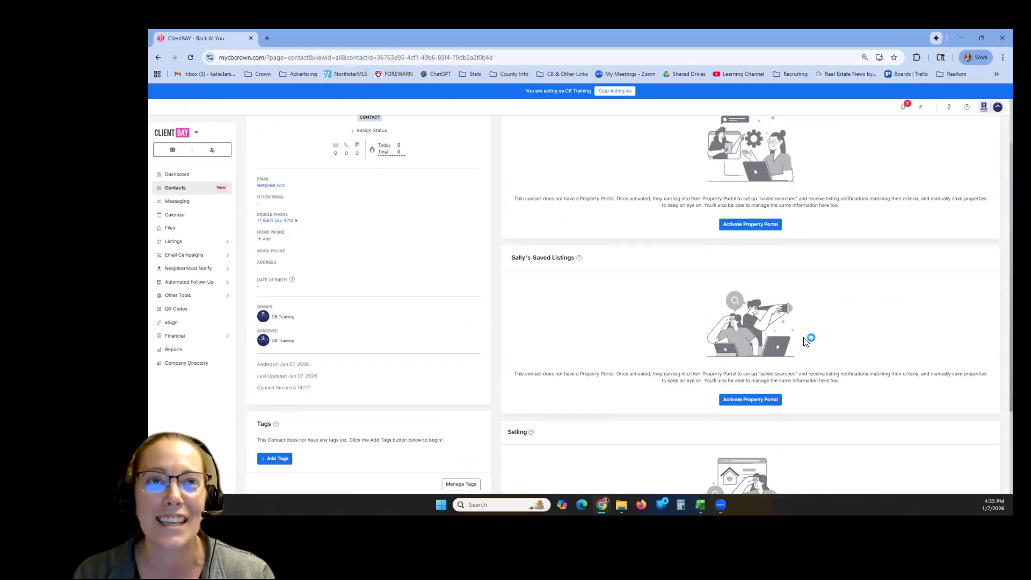
scroll(838, 359, "up", 2)
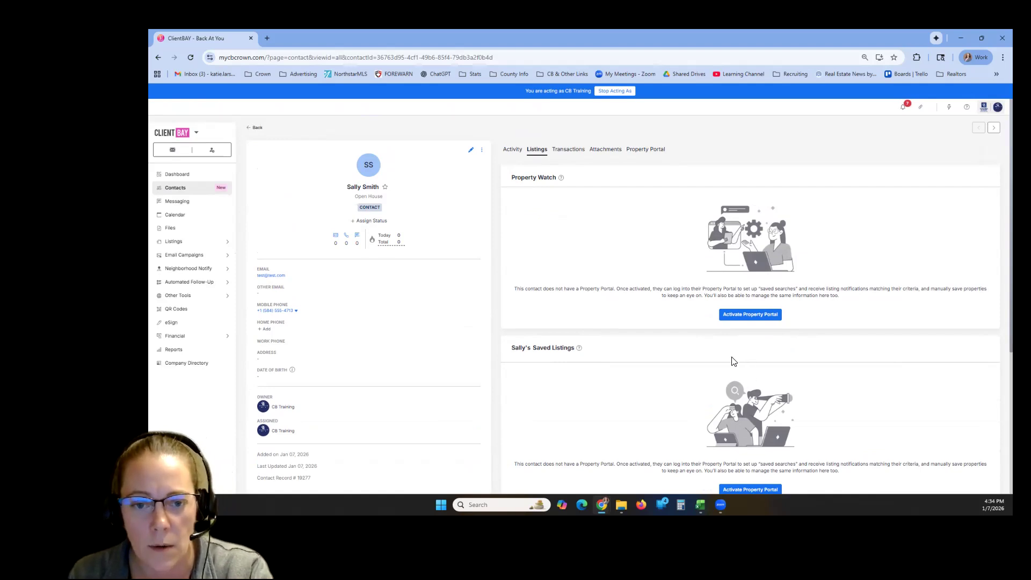
scroll(731, 356, "down", 4)
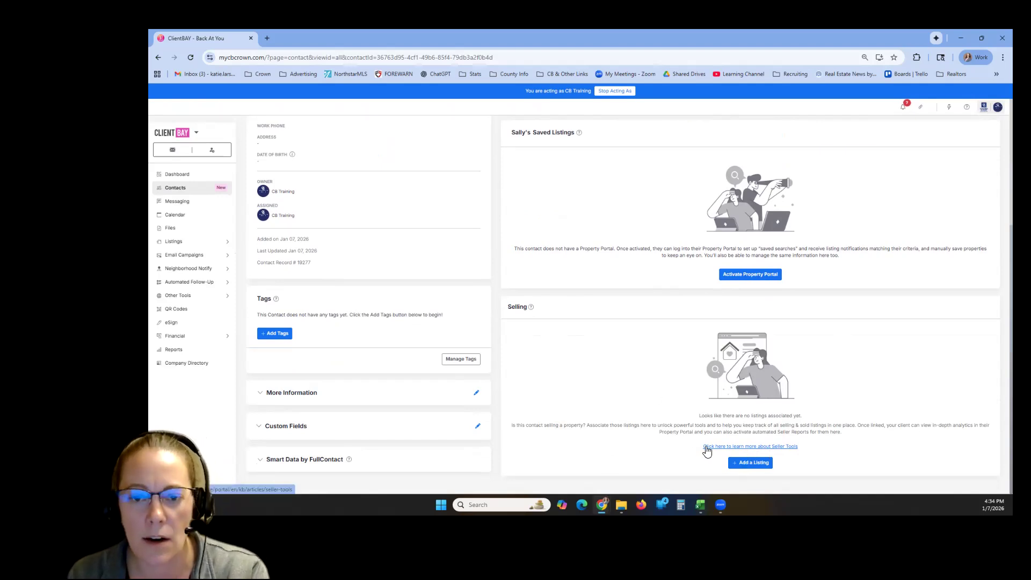
- Review the contact's transactions, attachments and Property Portal details, and return to the activity overview
scroll(693, 452, "up", 4)
left_click(568, 150)
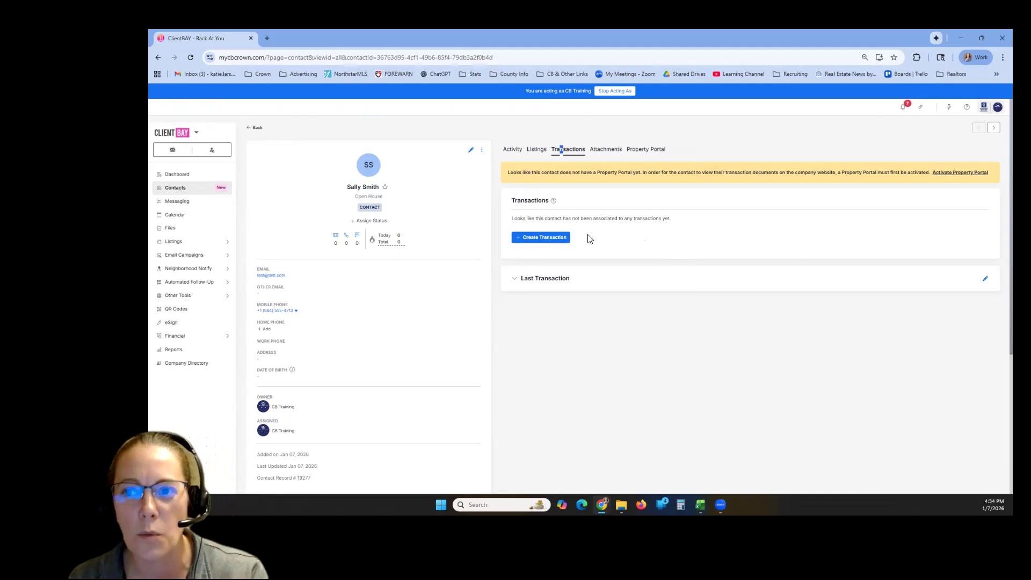
left_click(606, 151)
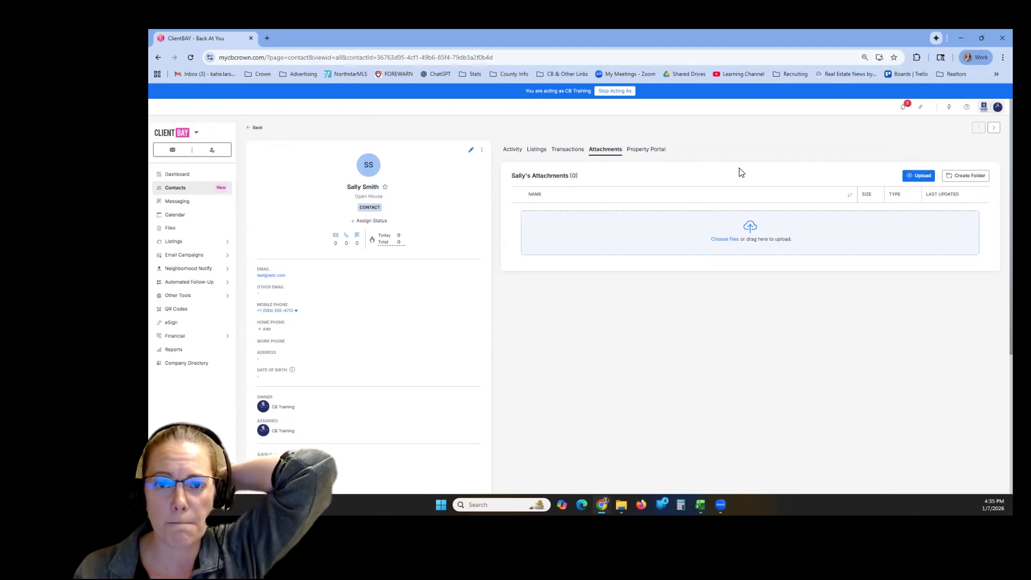
left_click(660, 154)
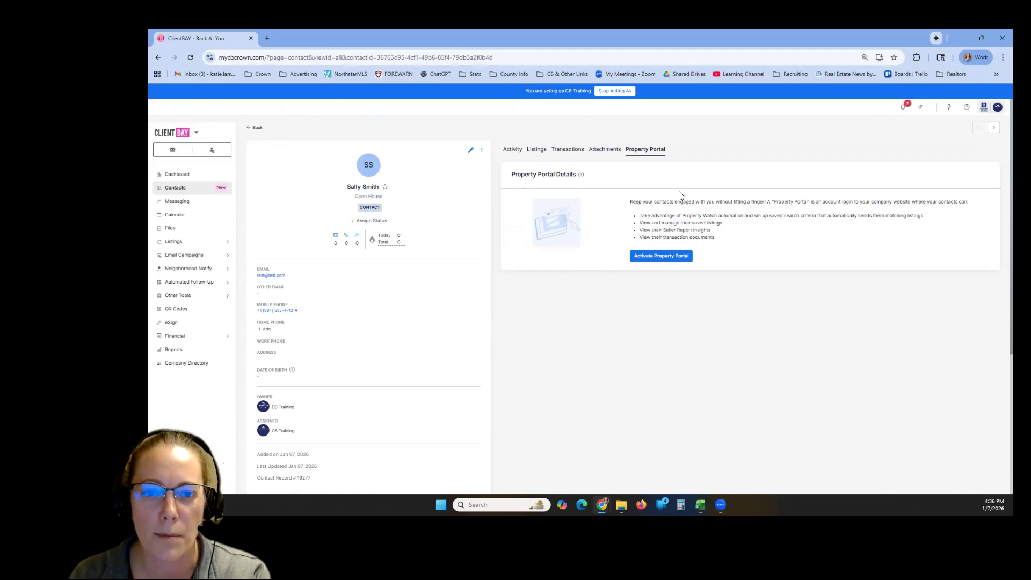
left_click(511, 150)
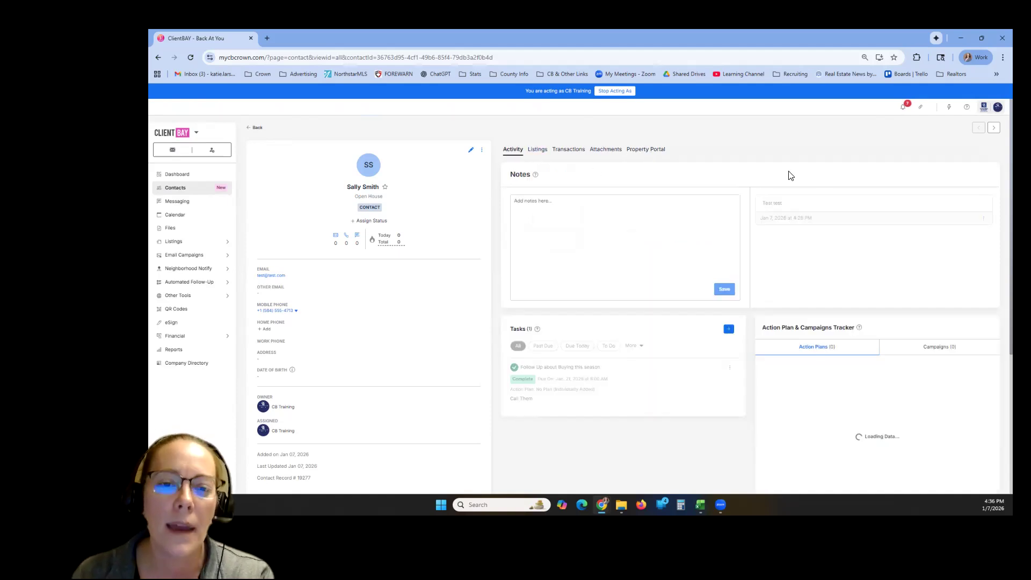